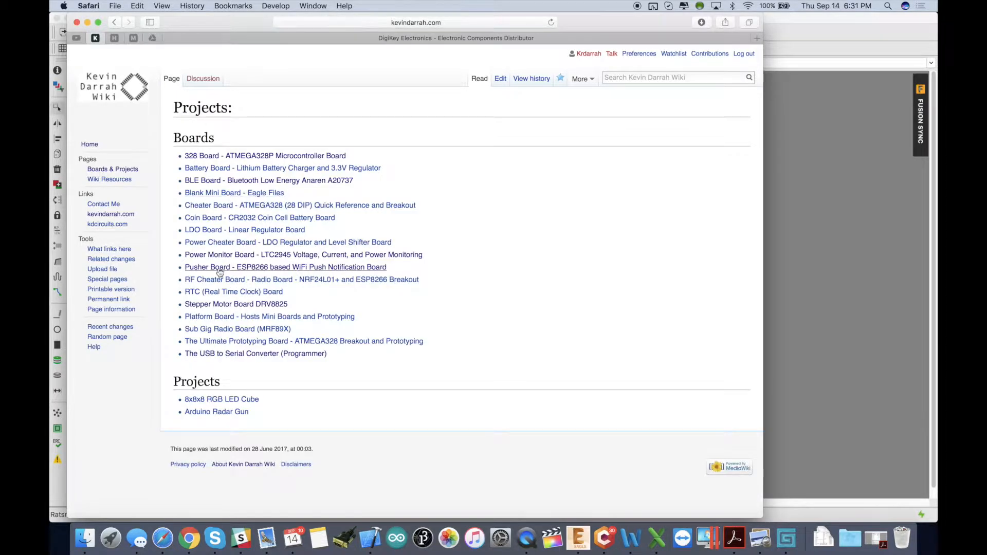
Open the Pusher Board project page on the wiki and go to its Version 3 parts and assembly section.
click(213, 268)
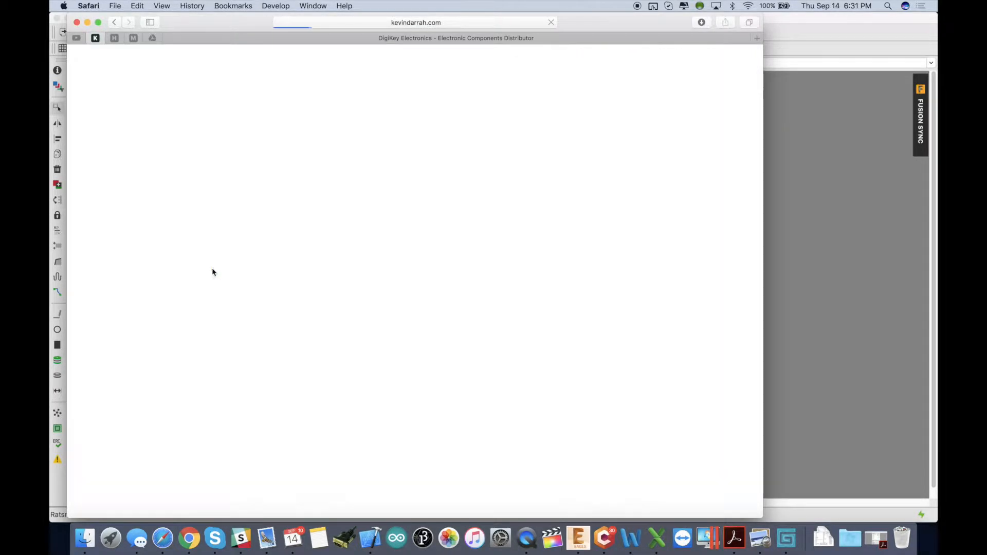
scroll(276, 353, down, 1)
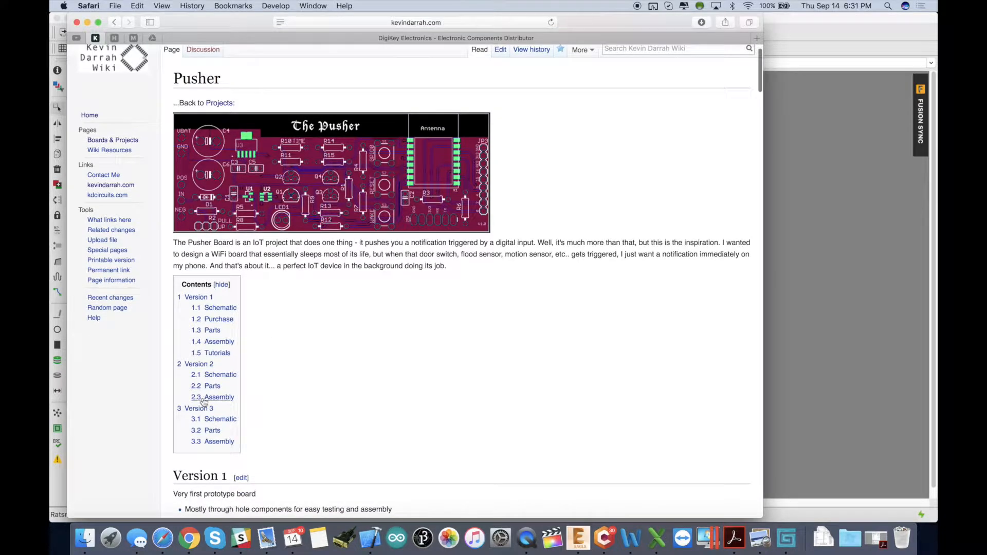
click(200, 412)
scroll(203, 411, down, 3)
scroll(202, 411, down, 15)
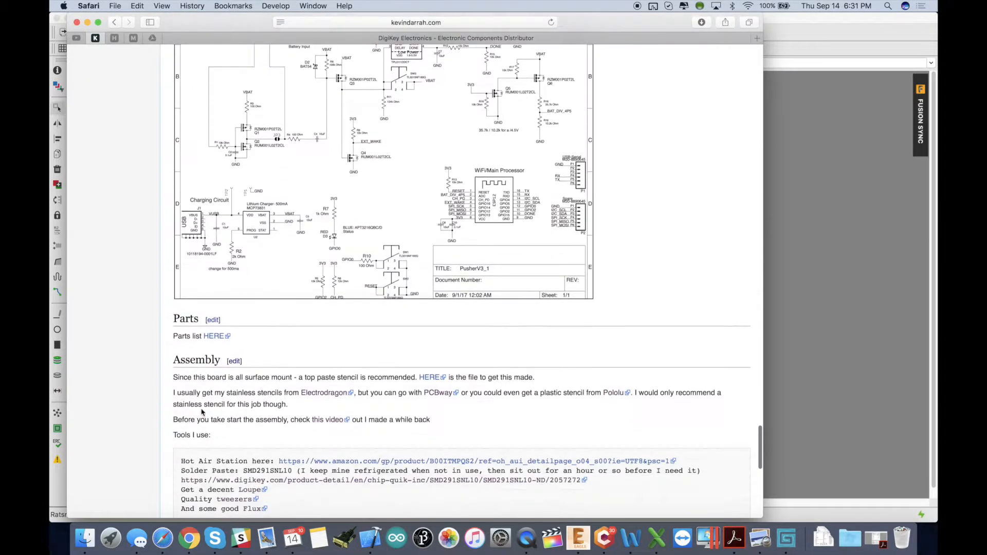
scroll(216, 313, up, 4)
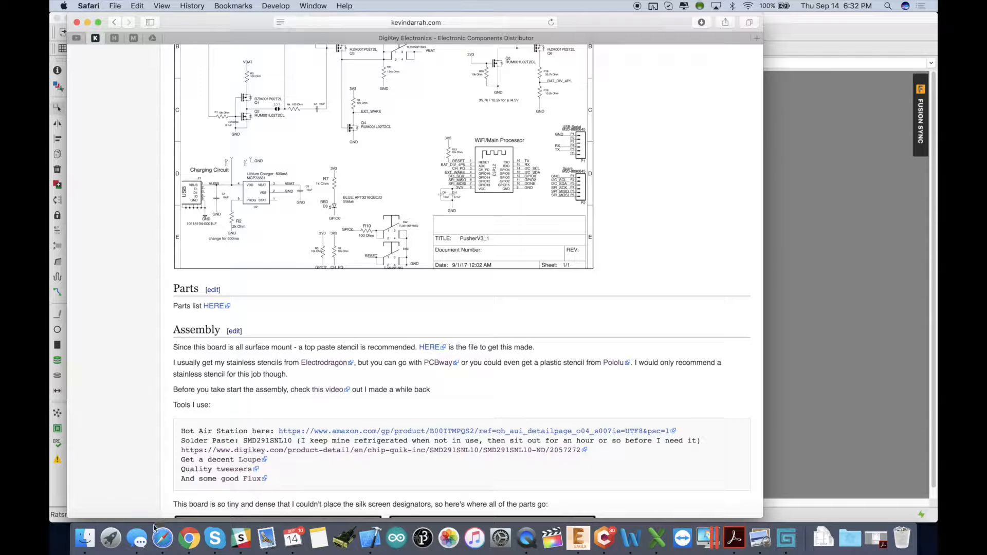
Switch to Excel and look over the PusherV3-BOM spreadsheet and its QTY/BRD column.
click(652, 548)
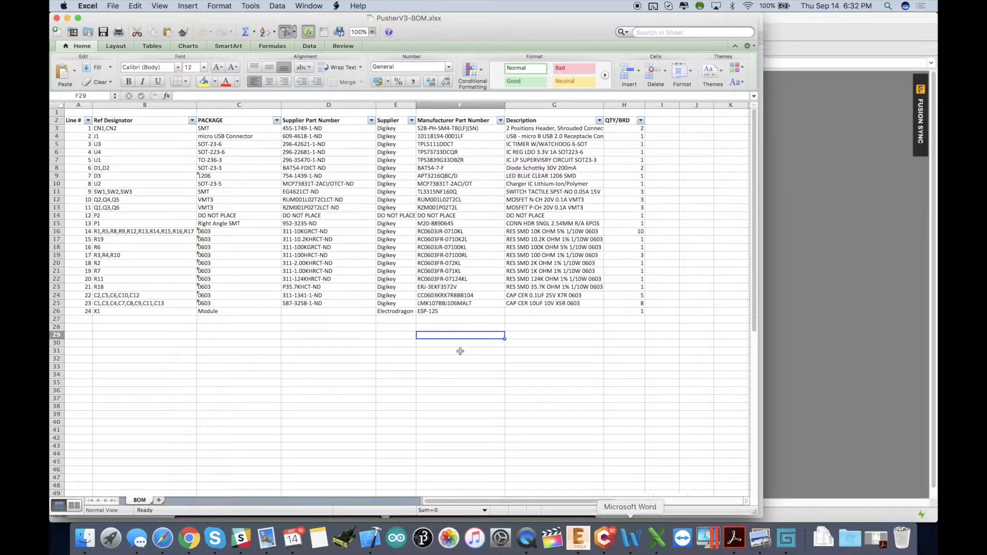
click(447, 343)
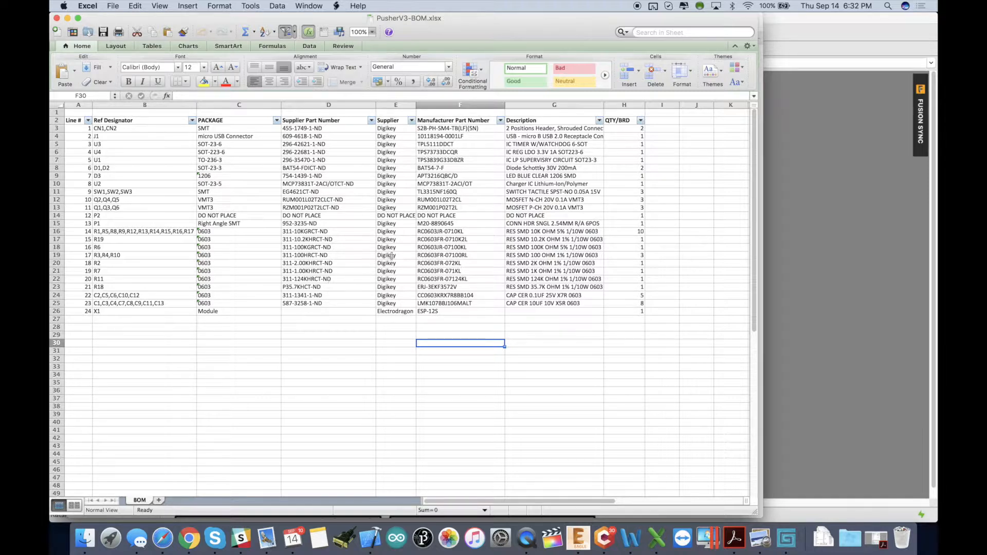
click(615, 130)
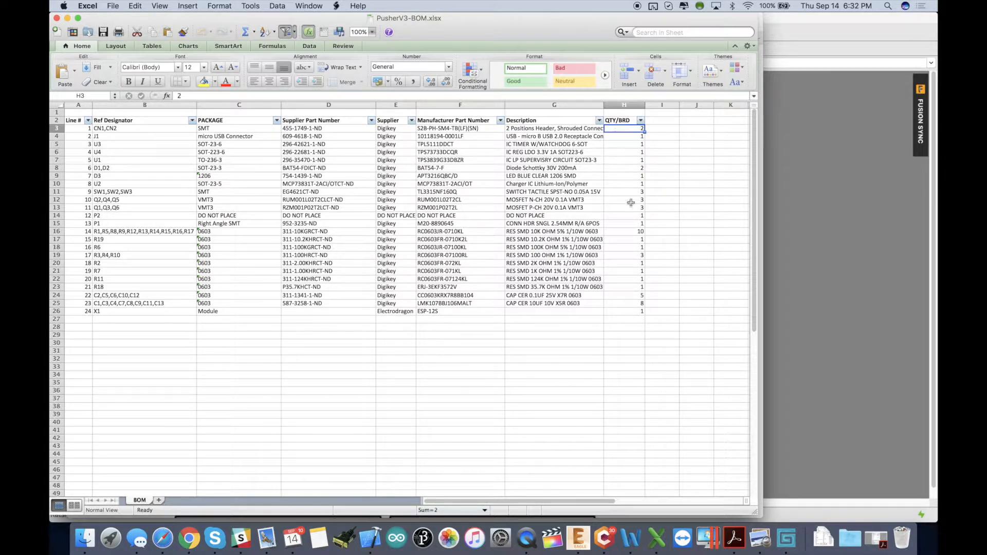
click(625, 324)
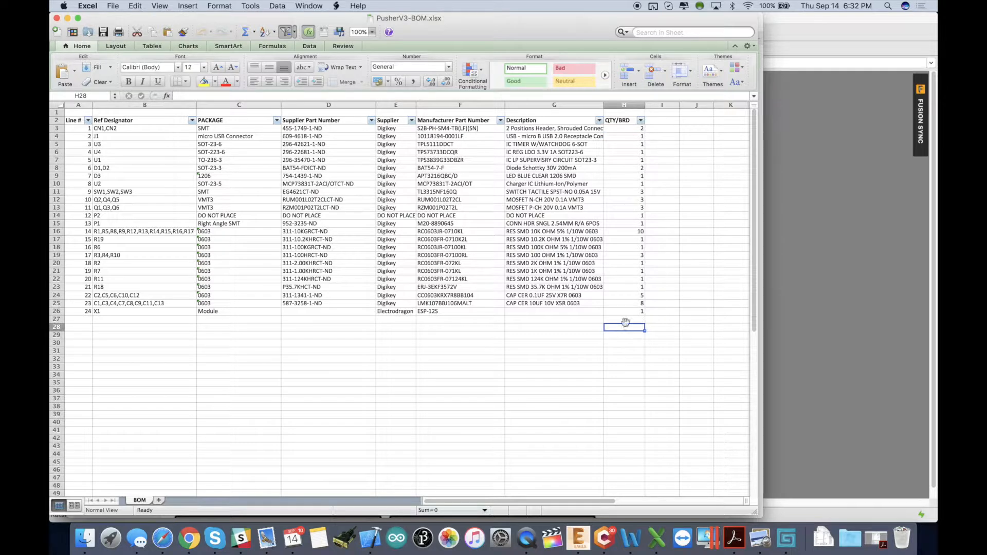
In column I, compute three times each row's QTY/BRD with =3*H3 and fill it down to row 26.
click(667, 128)
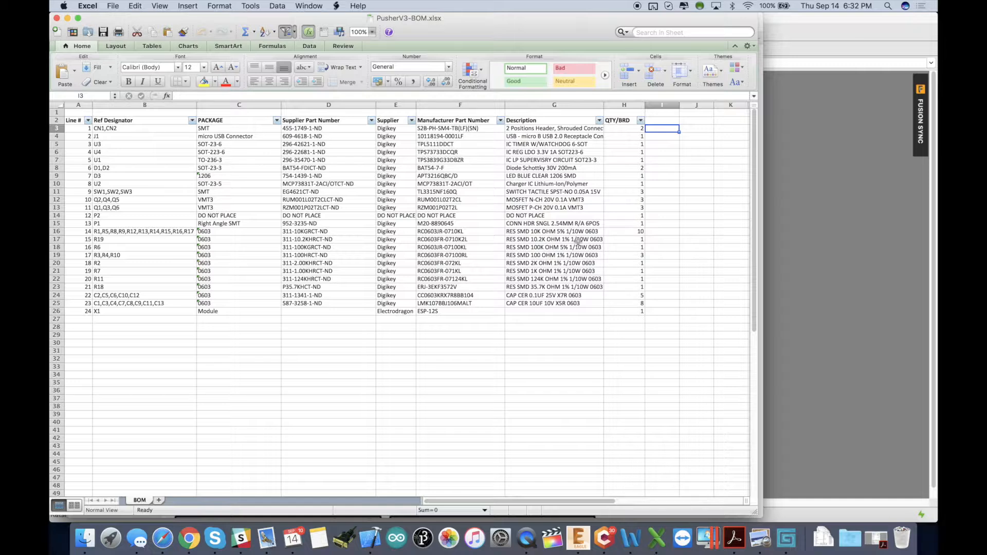
text(=)
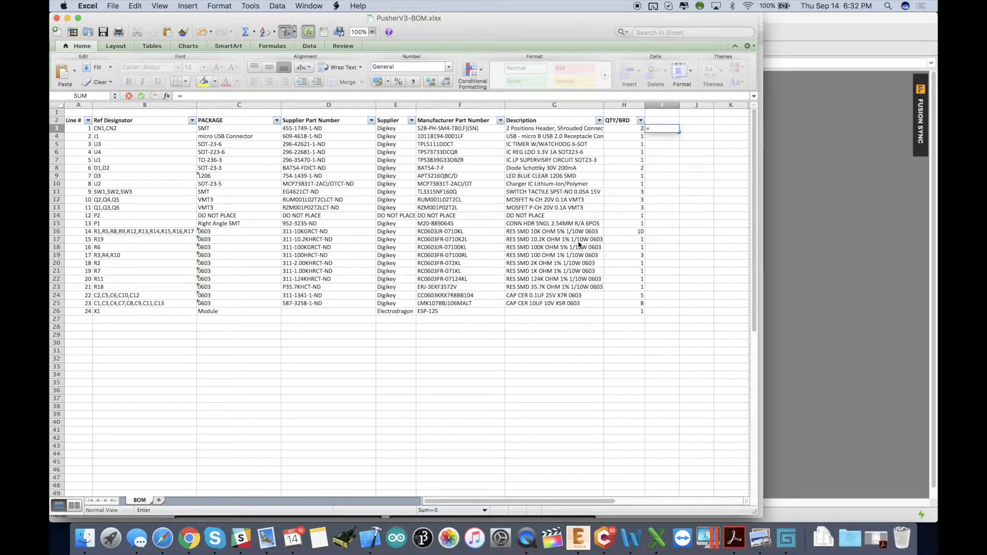
text(*)
click(634, 129)
key(Return)
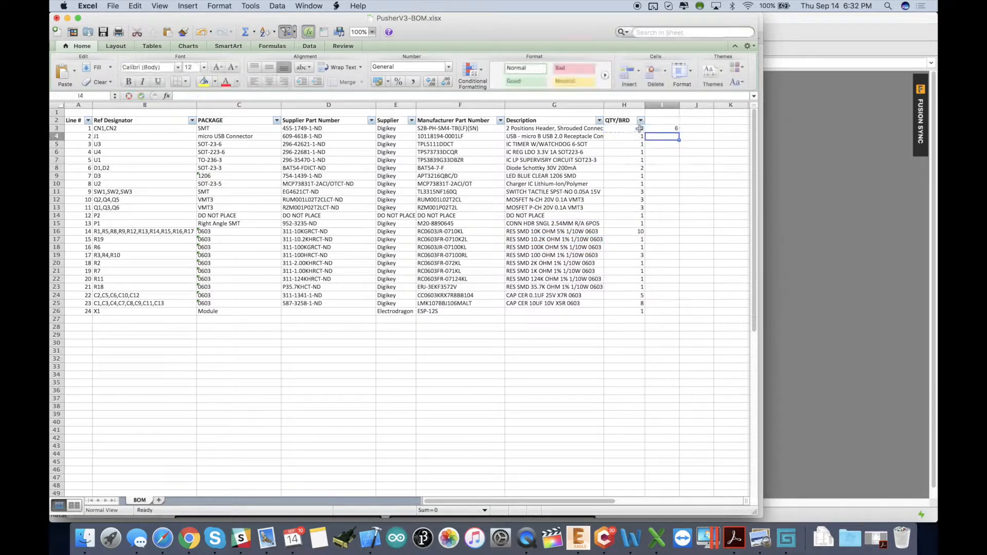
click(664, 128)
drag(679, 132, 669, 318)
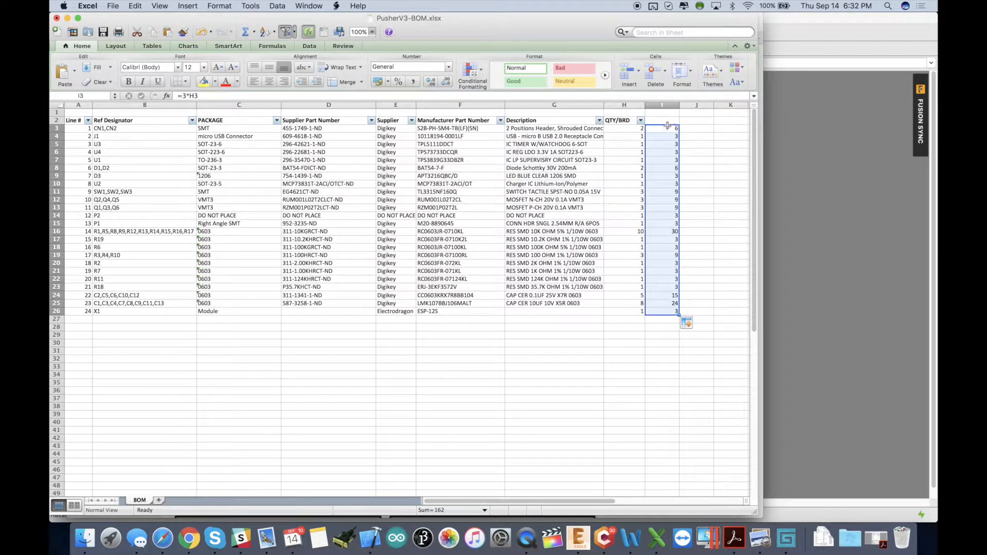
Examine the DO NOT PLACE row, the Electrodragon ESP-12S row and the computed quantities in the BOM.
click(662, 140)
click(575, 384)
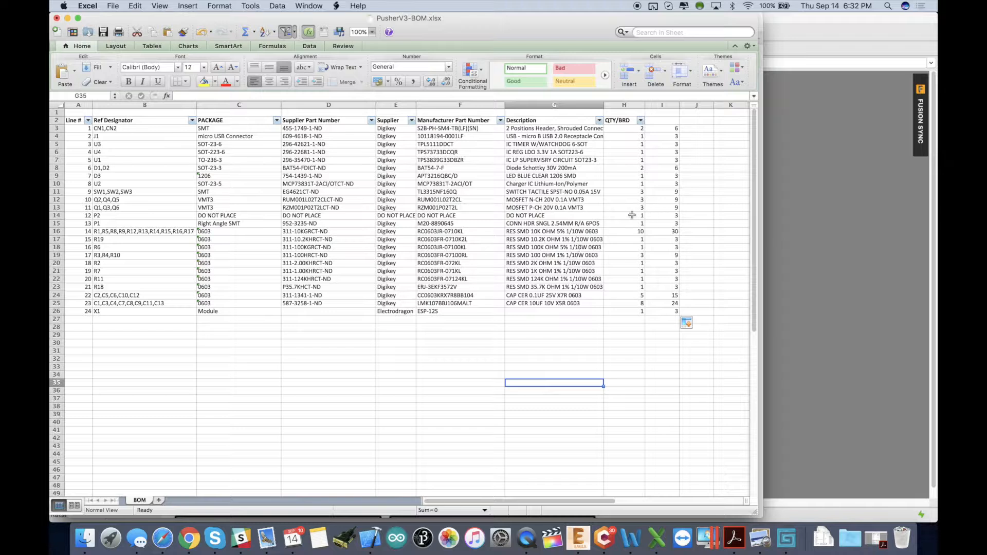
click(448, 216)
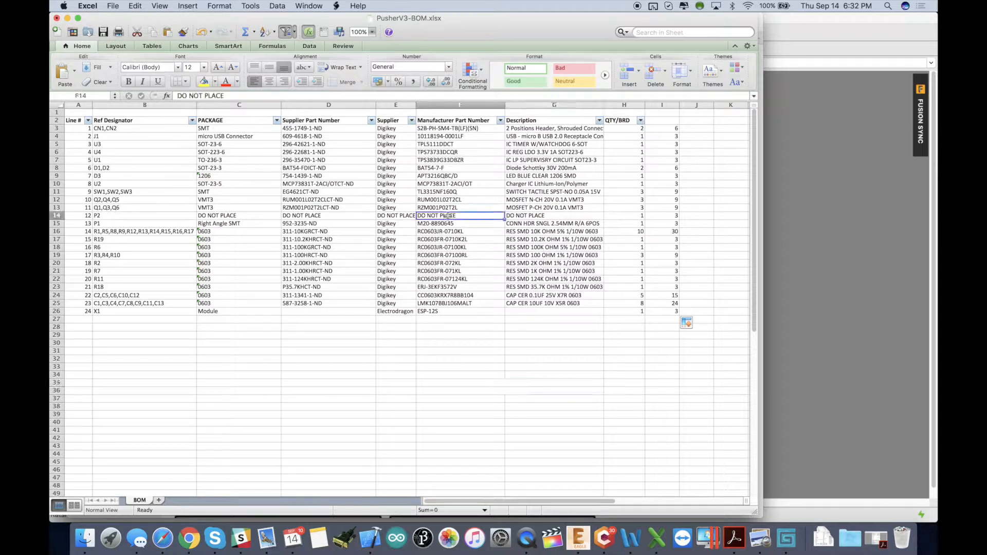
click(567, 215)
drag(567, 215, 162, 218)
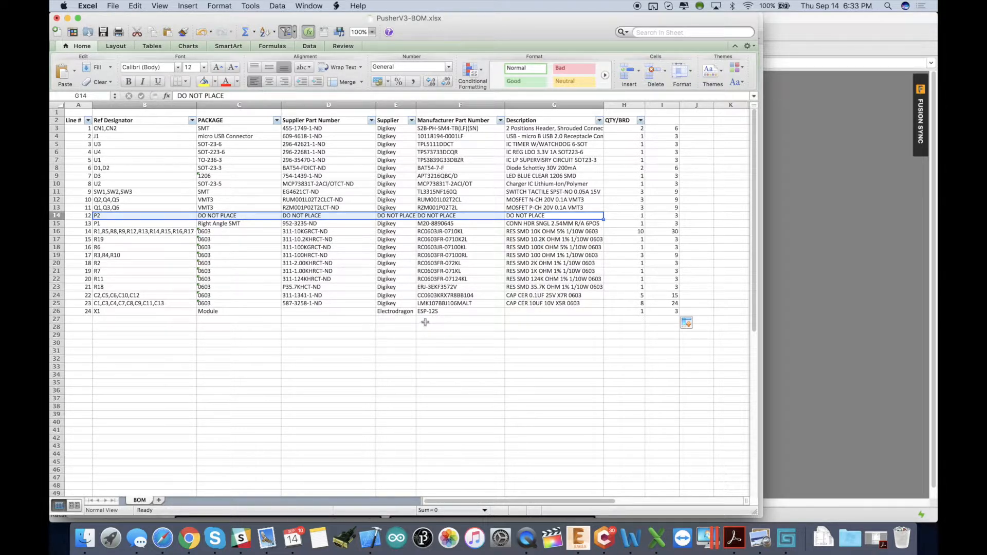
click(394, 312)
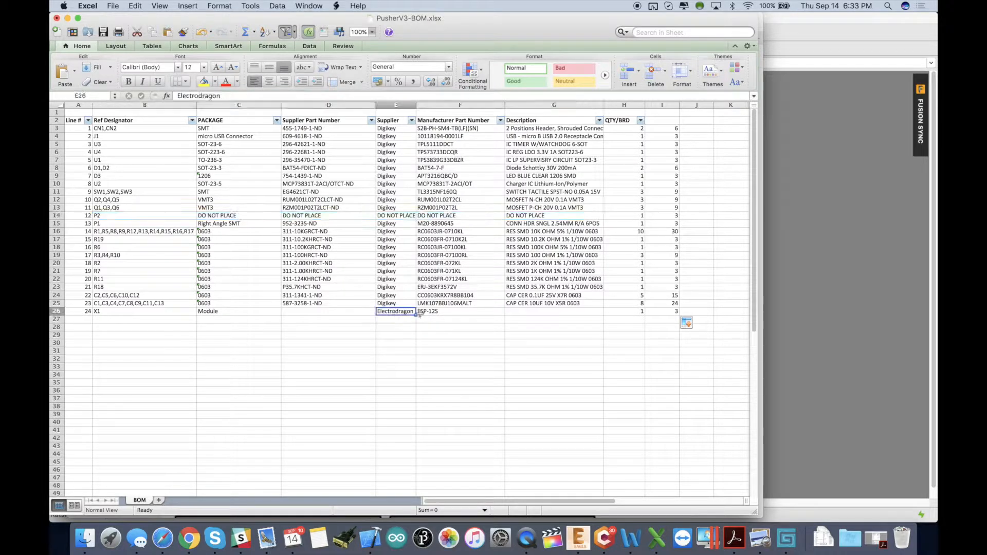
click(437, 312)
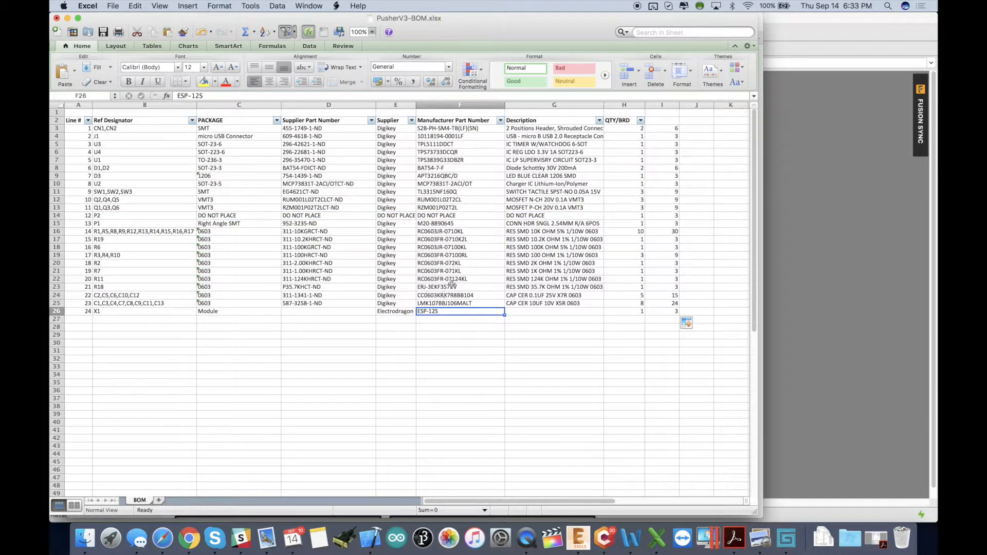
click(386, 313)
click(430, 311)
click(400, 313)
click(463, 315)
click(571, 363)
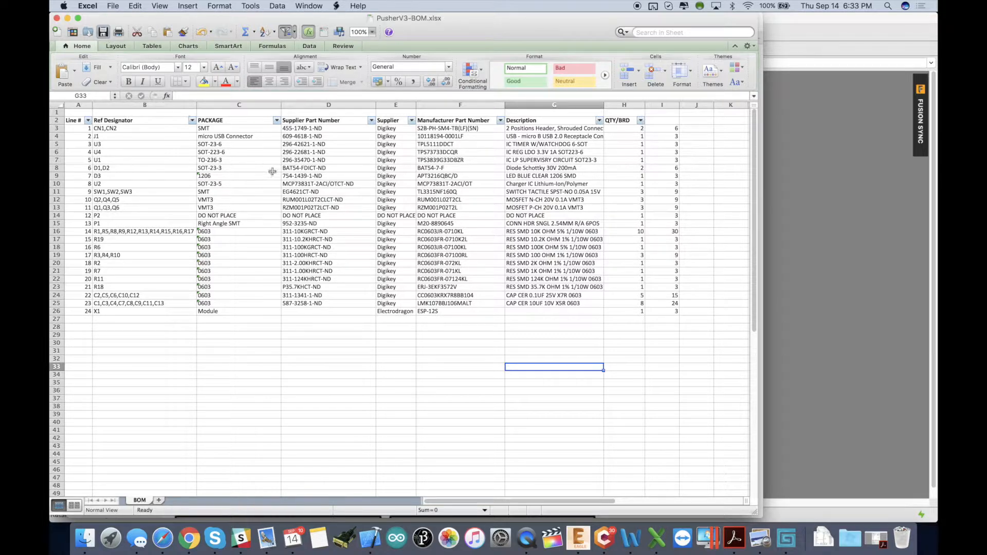
drag(662, 128, 658, 289)
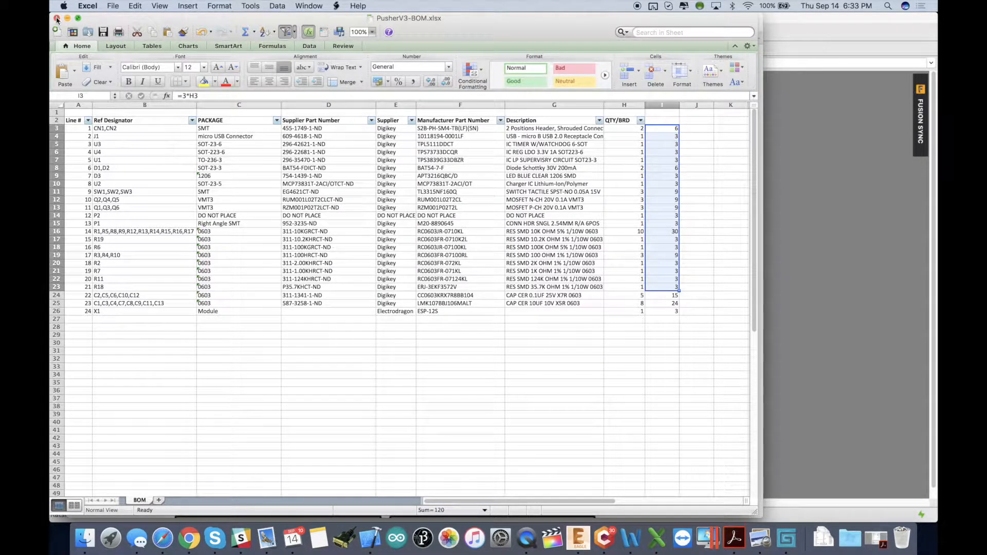
Close the spreadsheet window and open the Digi-Key shopping cart.
click(56, 18)
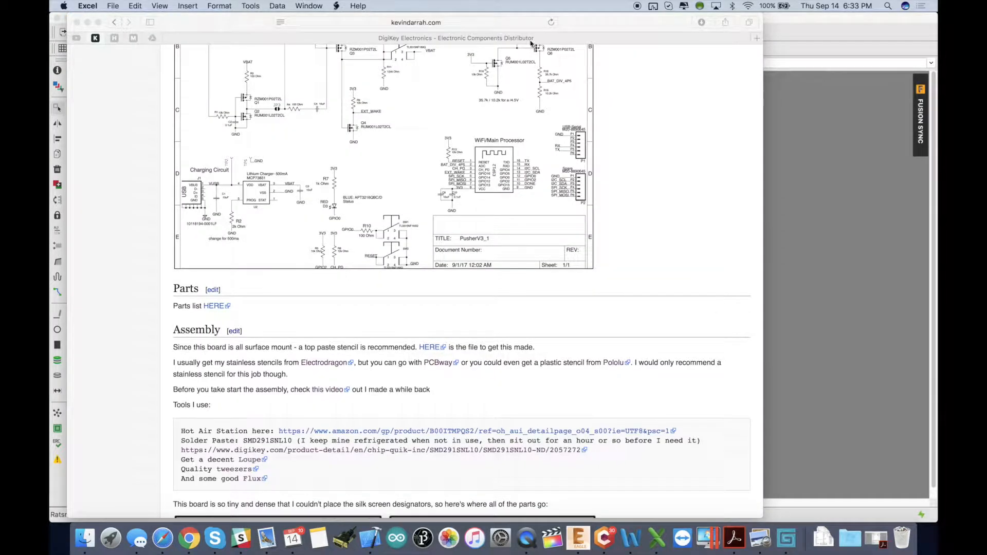
click(511, 40)
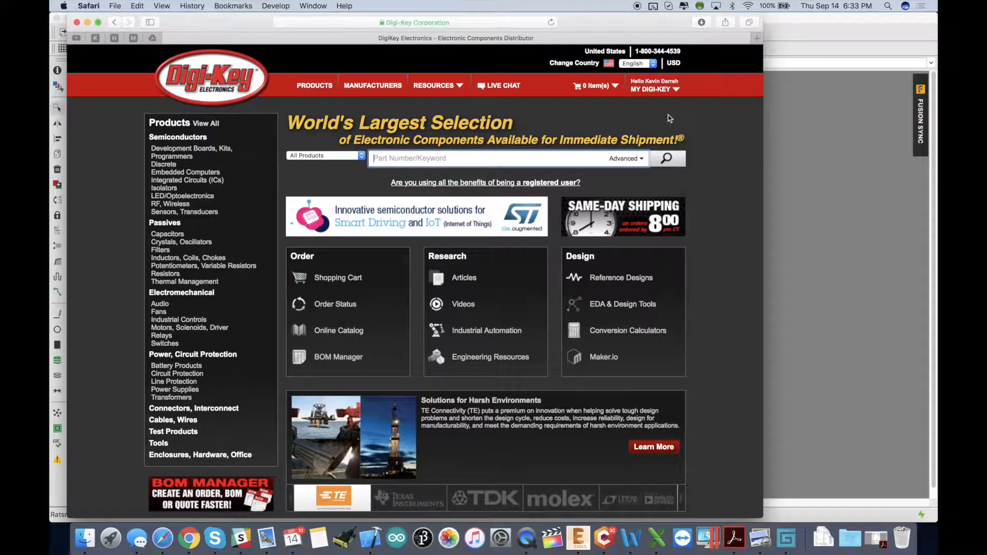
click(596, 86)
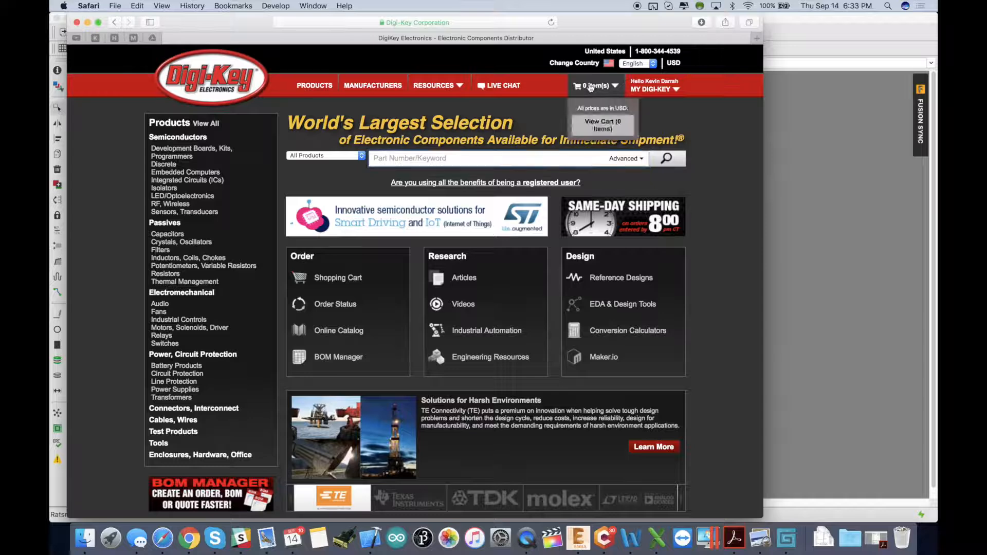
click(602, 122)
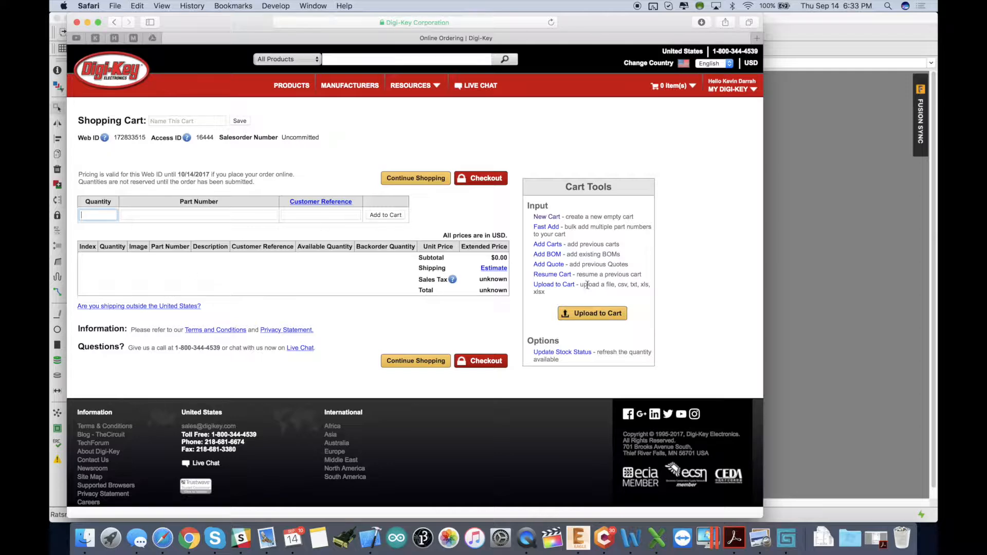
Upload the BOM file to the cart, set part records to begin on row 3, and map Ref Designator as Customer Reference.
click(552, 286)
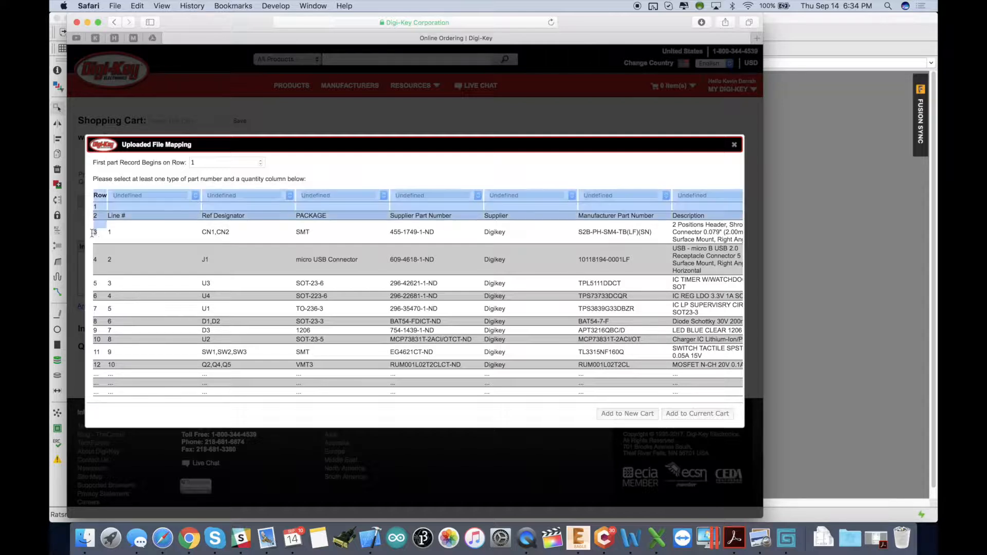
double_click(231, 159)
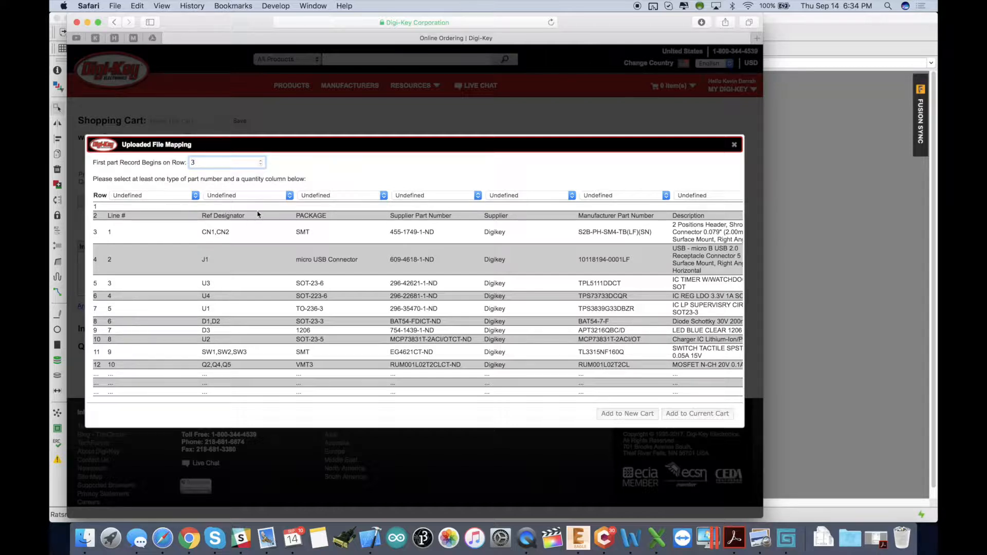
click(253, 195)
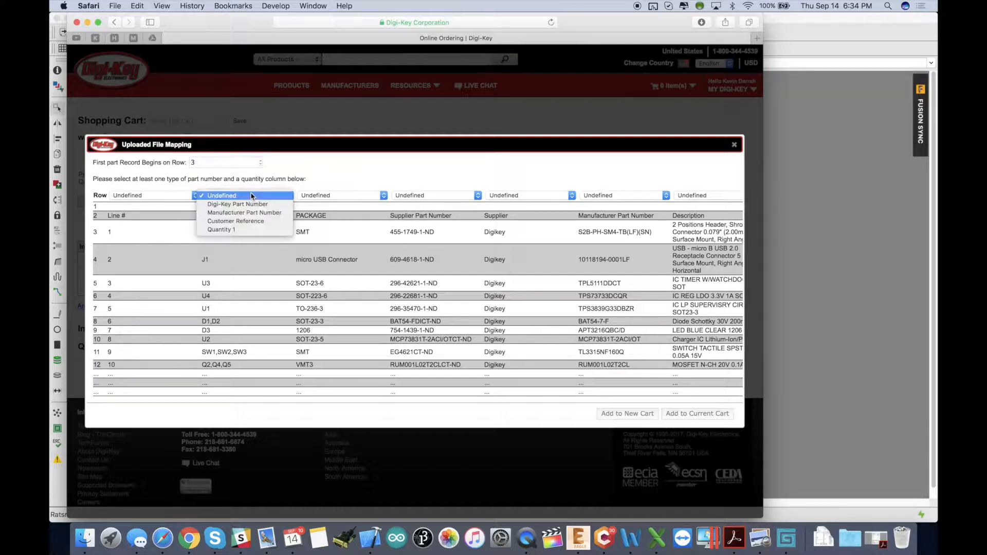
click(249, 220)
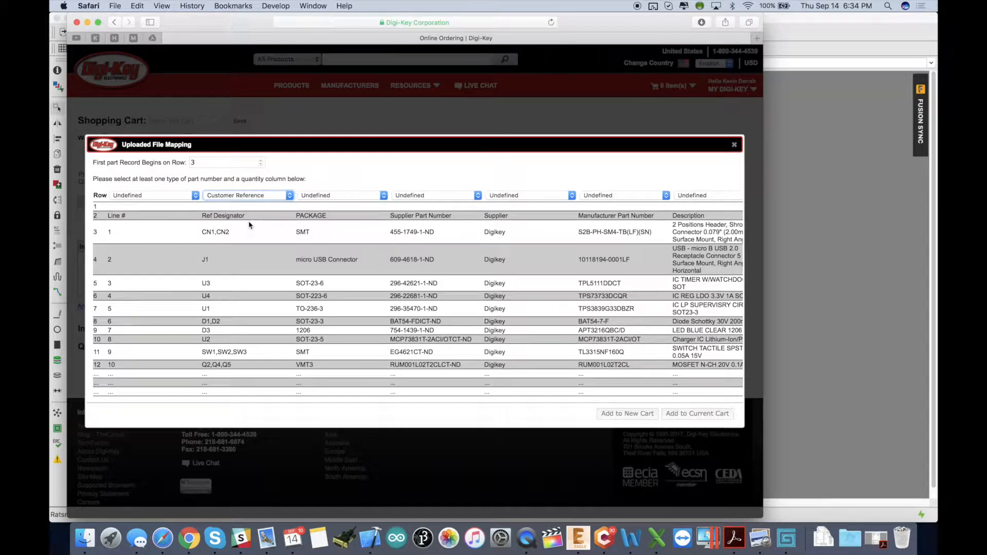
triple_click(225, 232)
triple_click(212, 231)
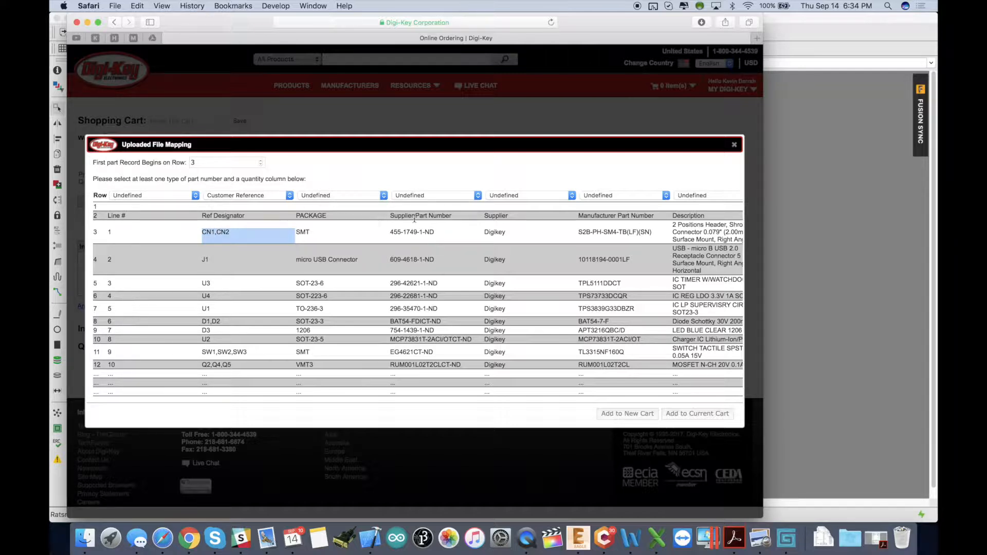
scroll(427, 218, right, 4)
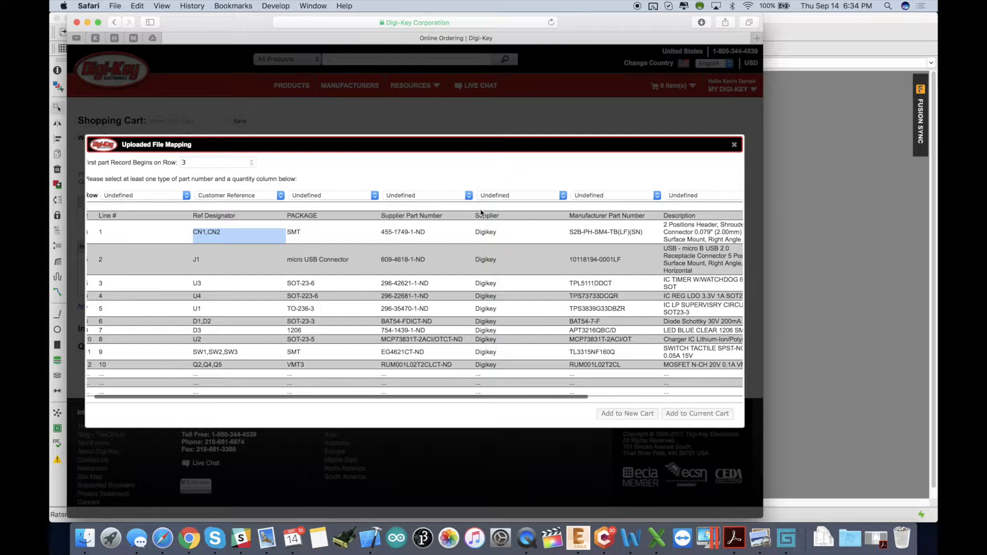
Map the Supplier Part Number column as Digi-Key Part Number and the Manufacturer Part Number column as Manufacturer Part Number.
click(399, 196)
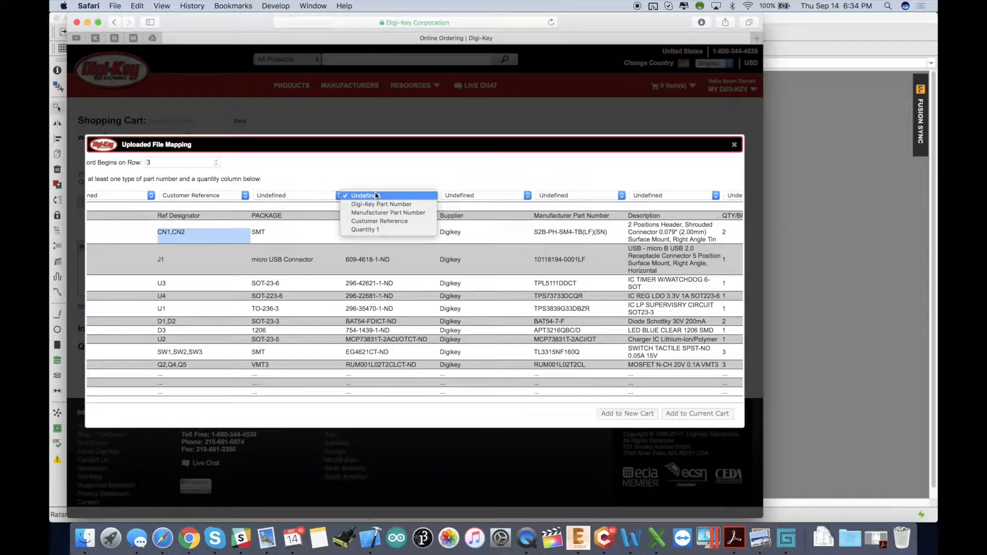
click(369, 204)
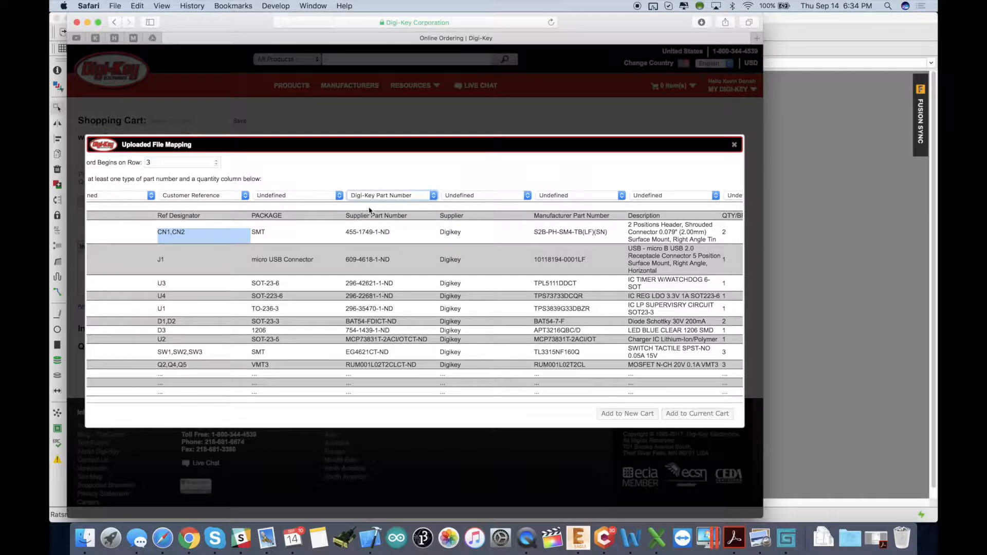
click(595, 196)
click(589, 213)
Map the computed quantity column as Quantity 1 and add the uploaded parts to a new cart.
scroll(617, 230, right, 5)
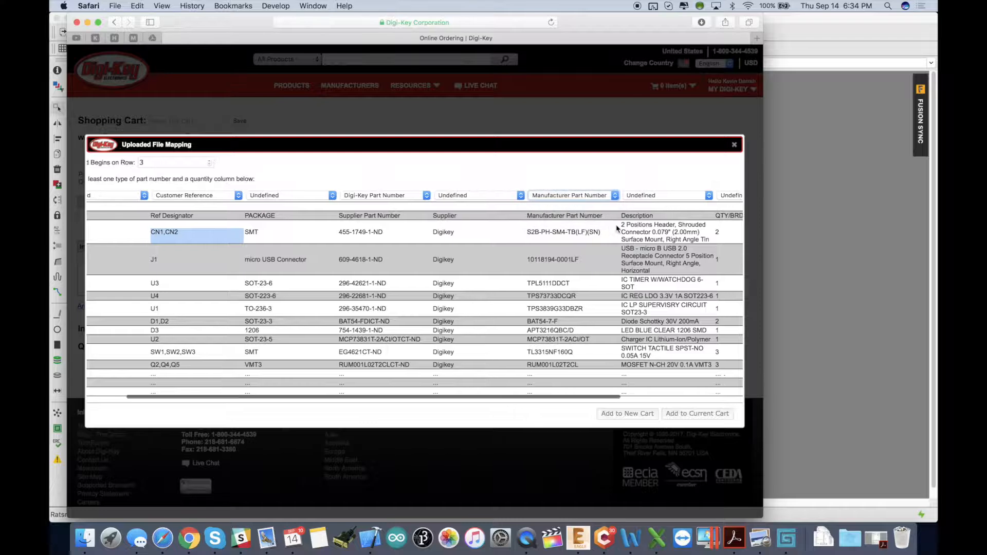
scroll(617, 229, right, 2)
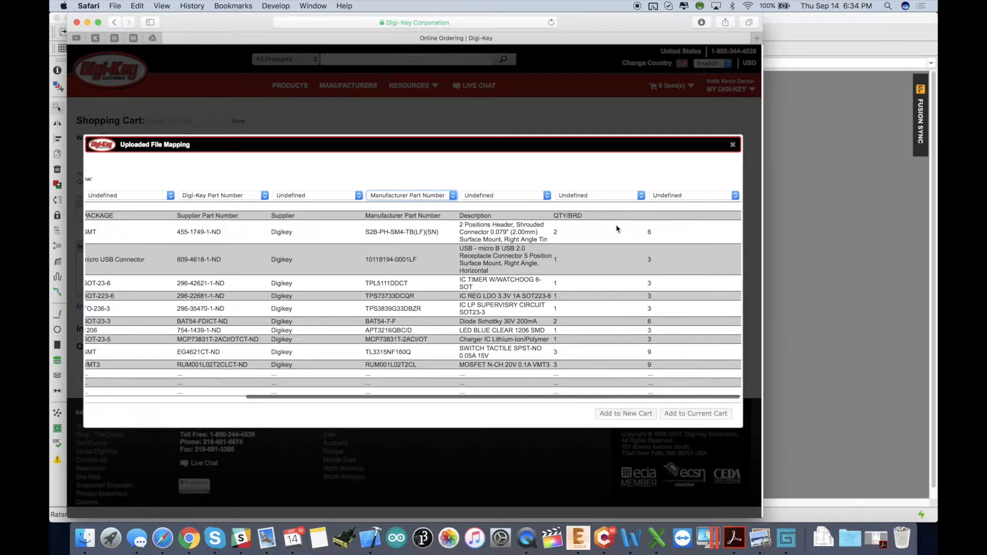
click(693, 197)
click(681, 229)
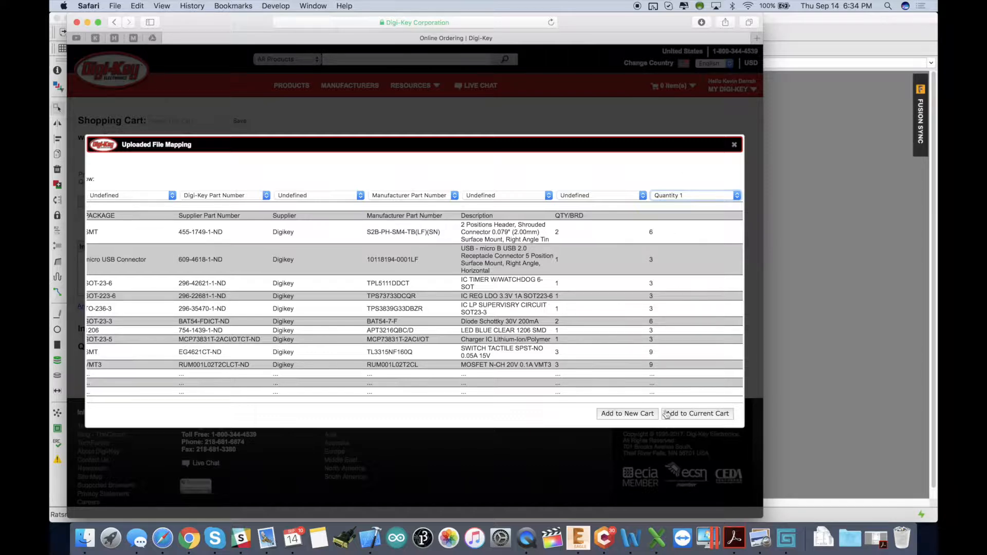
click(631, 415)
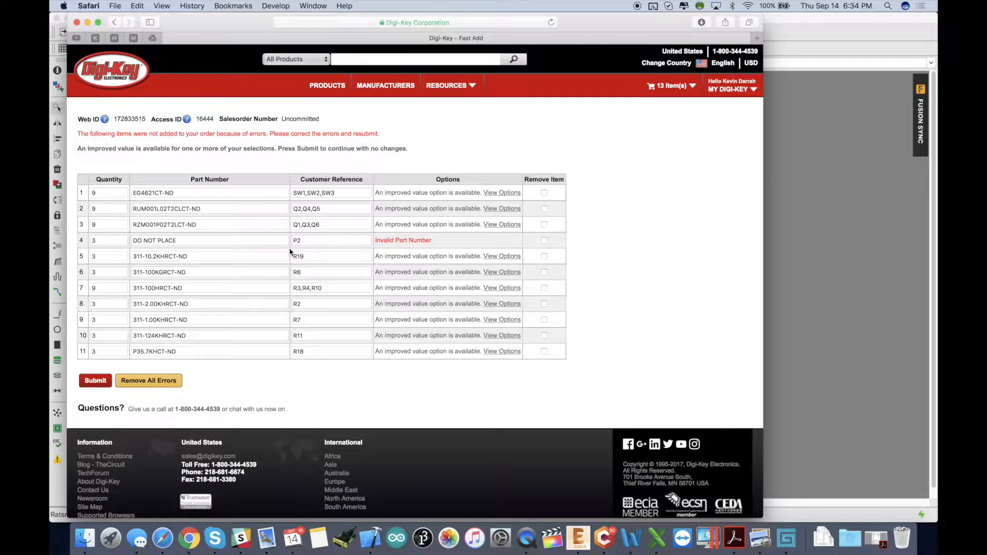
Mark the DO NOT PLACE entry for removal and accept the 10-unit option for EG4621CT-ND.
click(545, 240)
click(503, 194)
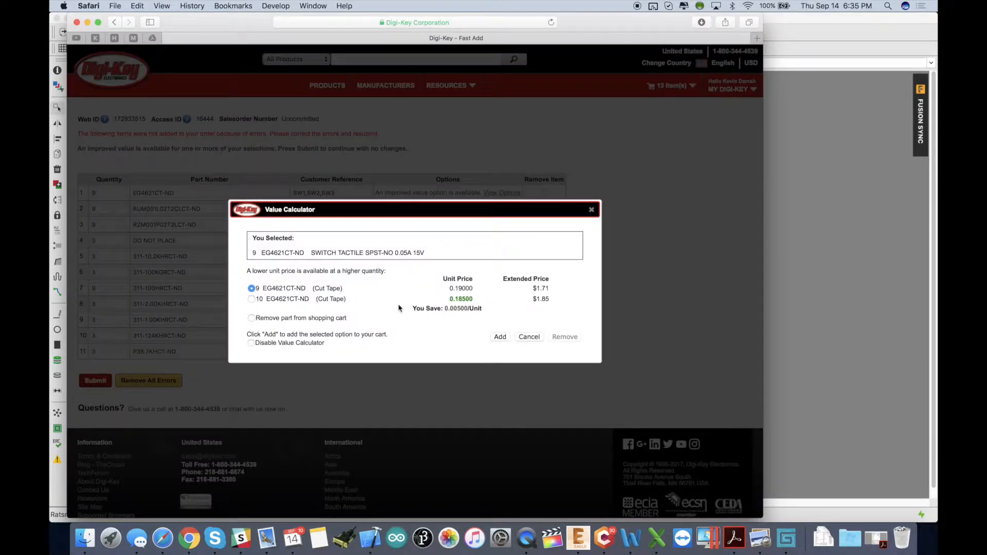
scroll(399, 308, down, 1)
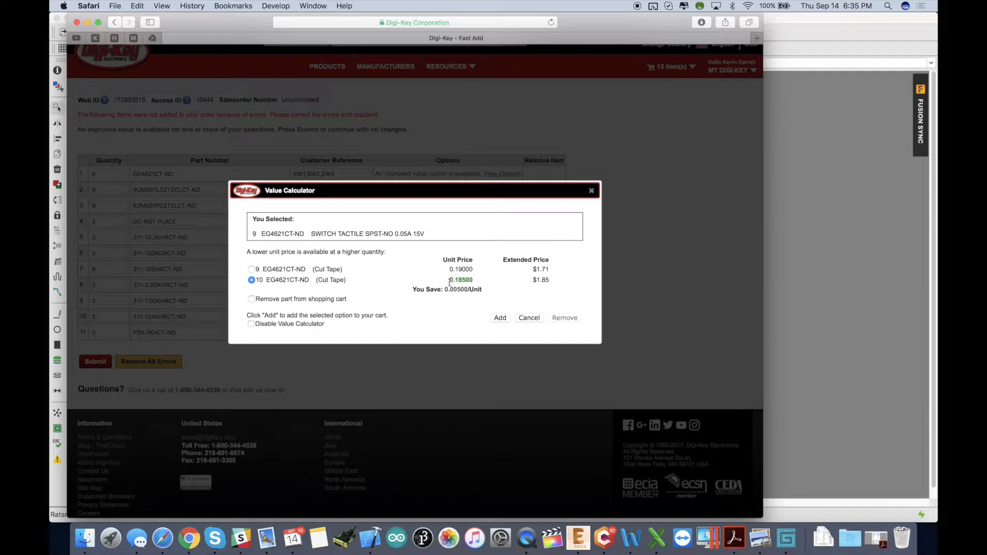
click(500, 319)
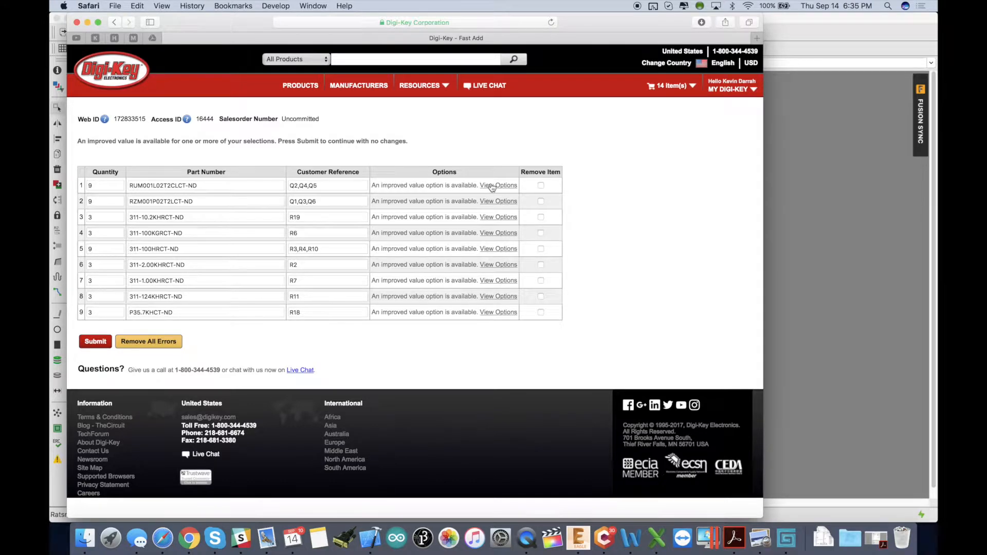
Accept the 10-unit improved value option for RUM001L02T2CLCT-ND.
click(492, 185)
click(279, 302)
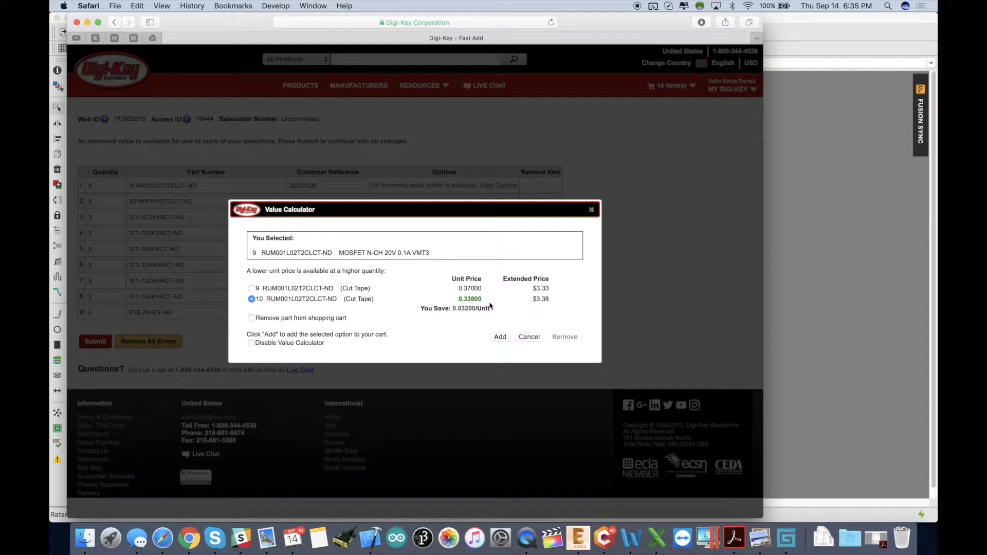
click(501, 337)
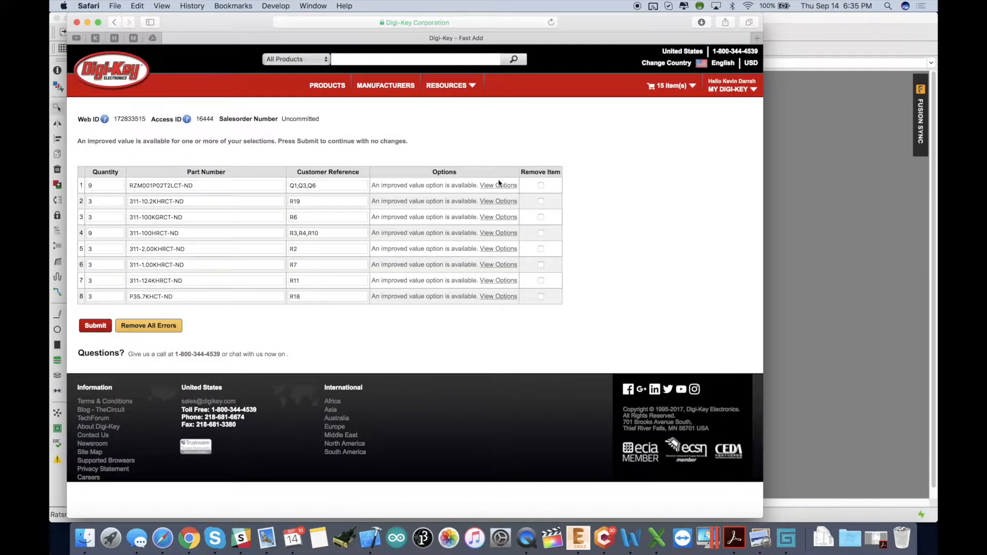
Choose the 10-unit improved value option for RZM001P02T2LCT-ND and add it.
click(503, 189)
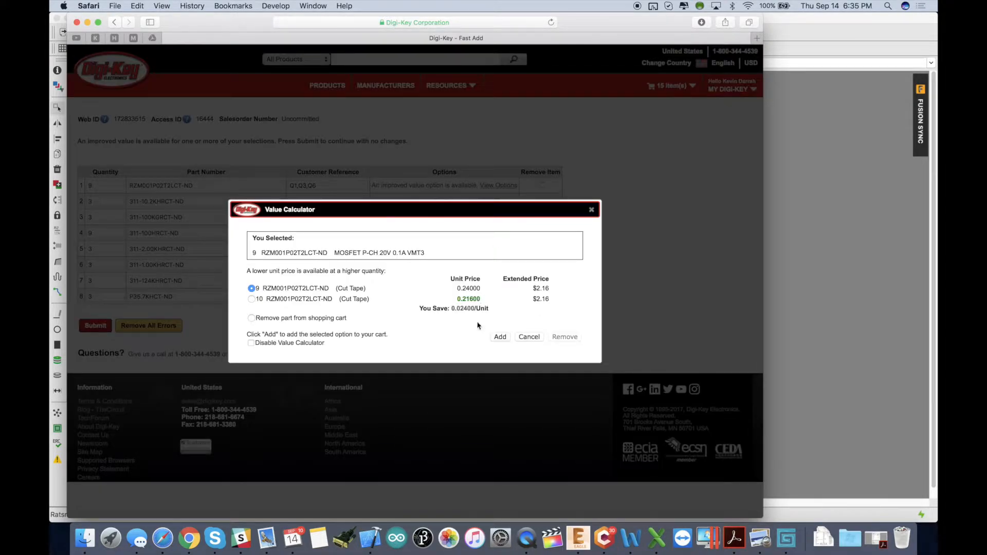
click(252, 300)
click(502, 337)
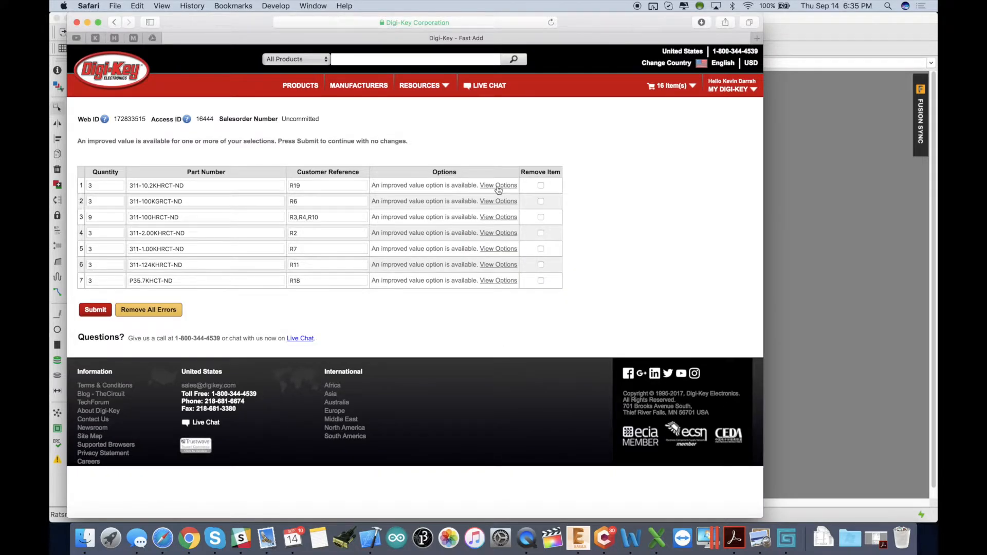
Choose the 10-unit improved value options for the remaining resistors, starting with 311-10.2KHRCT-ND, and add them.
click(497, 187)
click(274, 300)
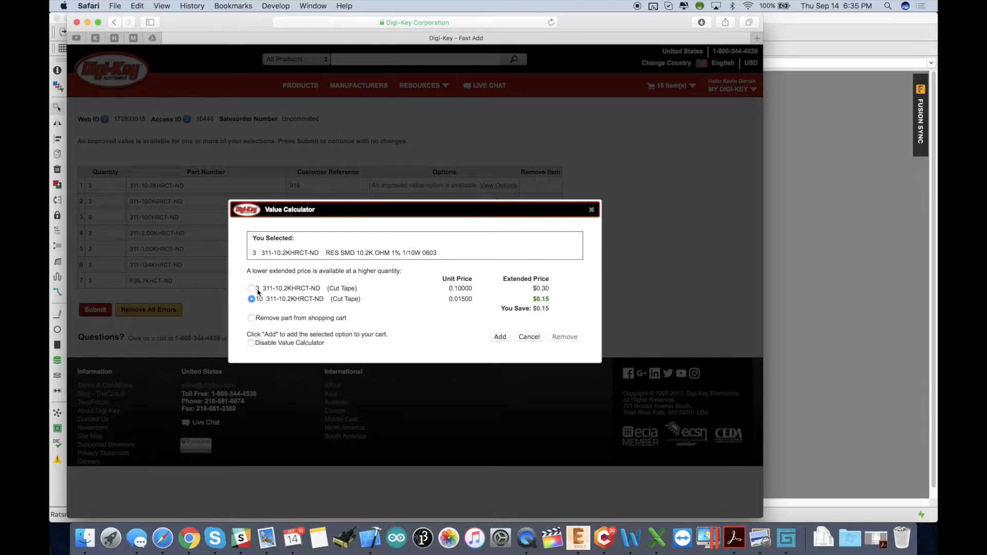
click(502, 336)
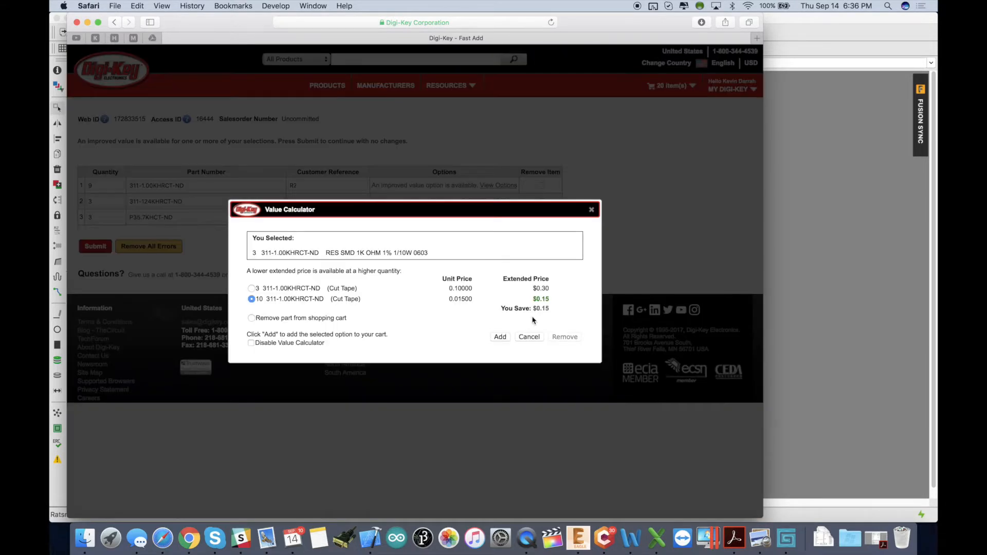
click(499, 336)
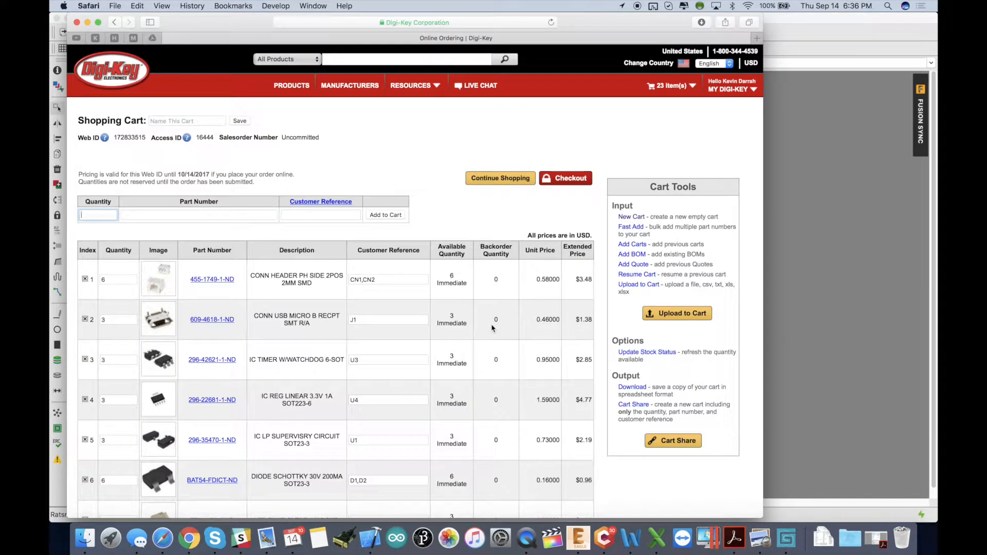
Set the cart quantity of the N-channel MOSFET RUM001L02T2CLCT-ND to 15.
scroll(492, 328, down, 10)
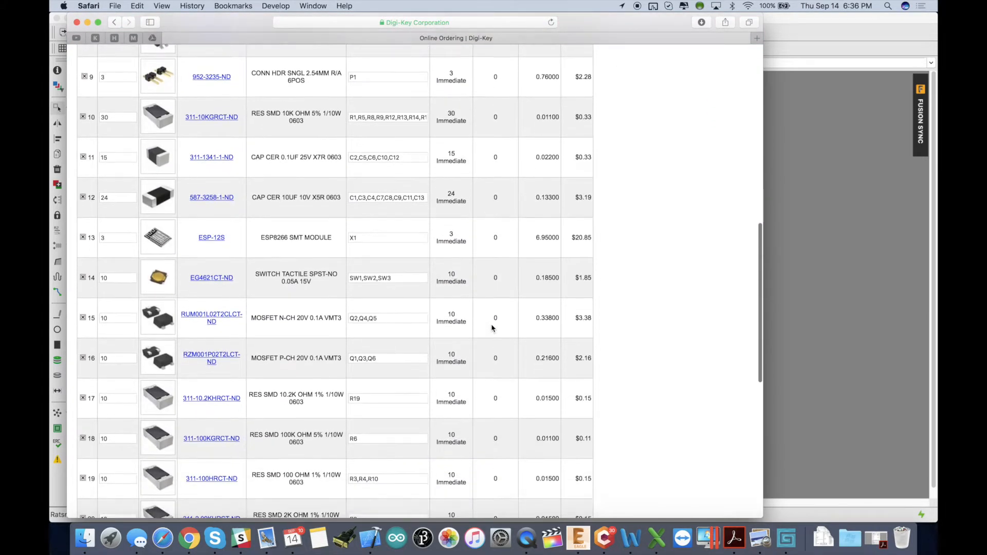
scroll(492, 328, up, 6)
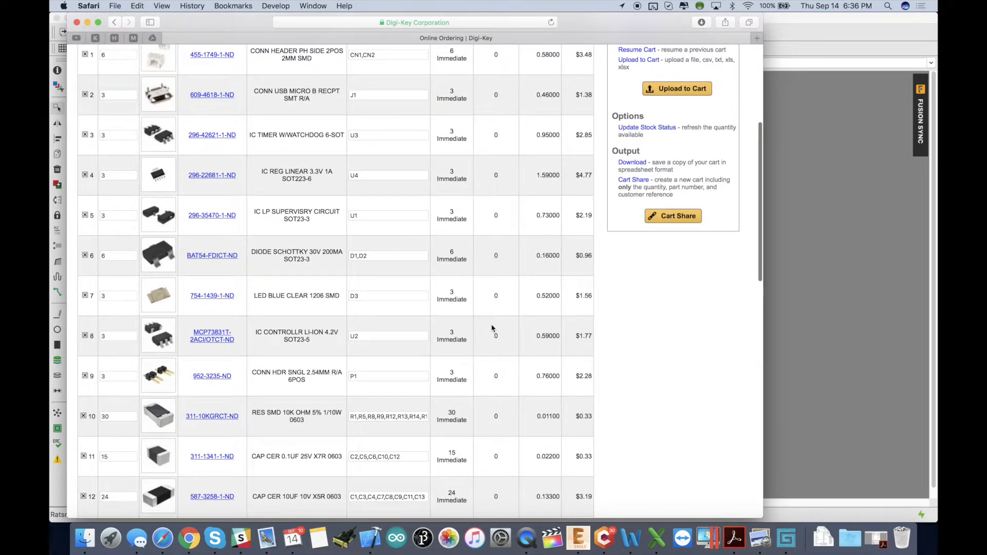
scroll(363, 416, up, 3)
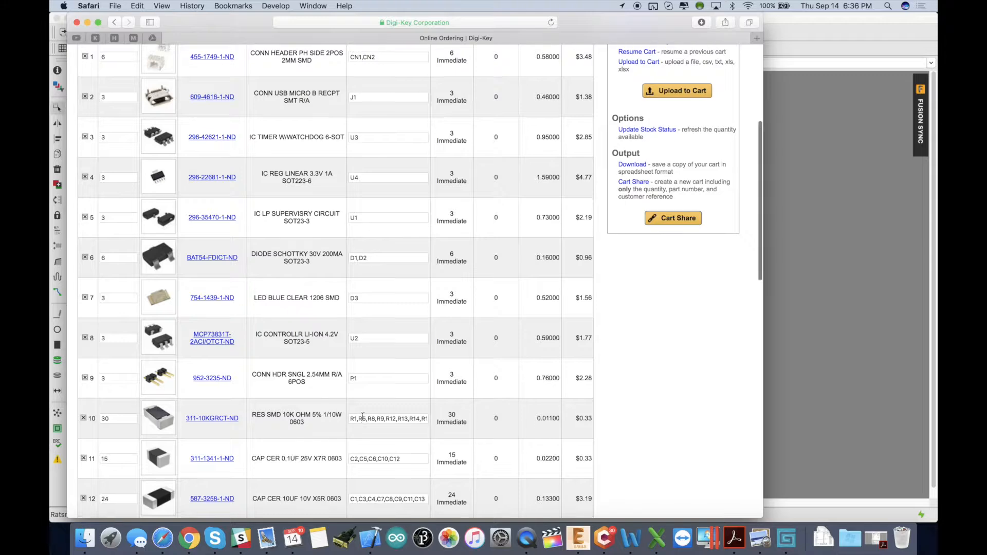
scroll(362, 419, up, 3)
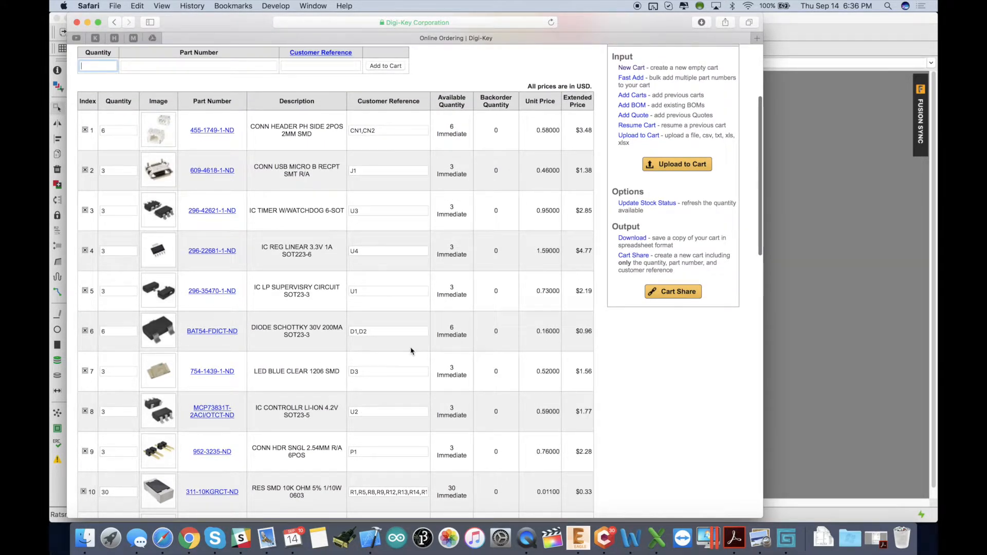
scroll(417, 360, up, 3)
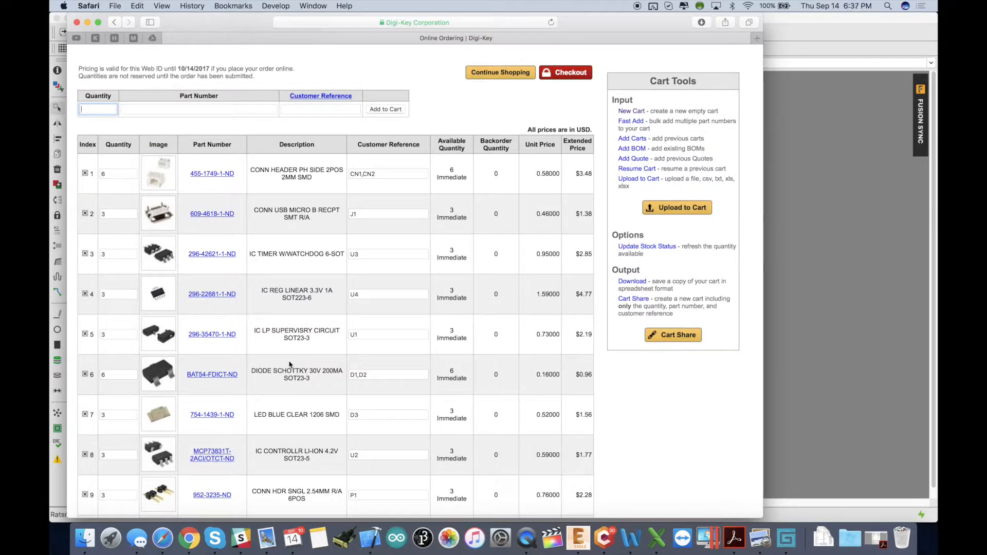
scroll(289, 364, down, 10)
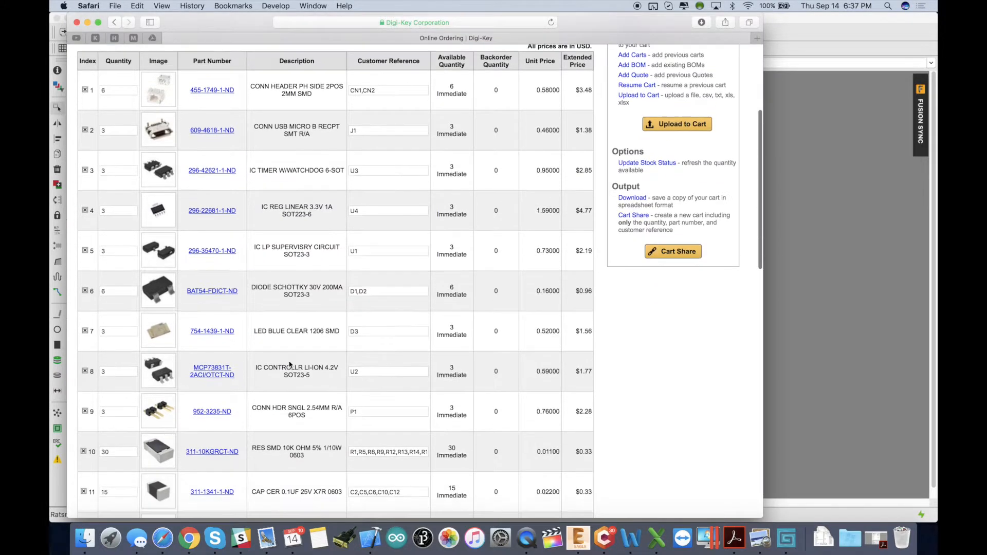
scroll(289, 364, down, 2)
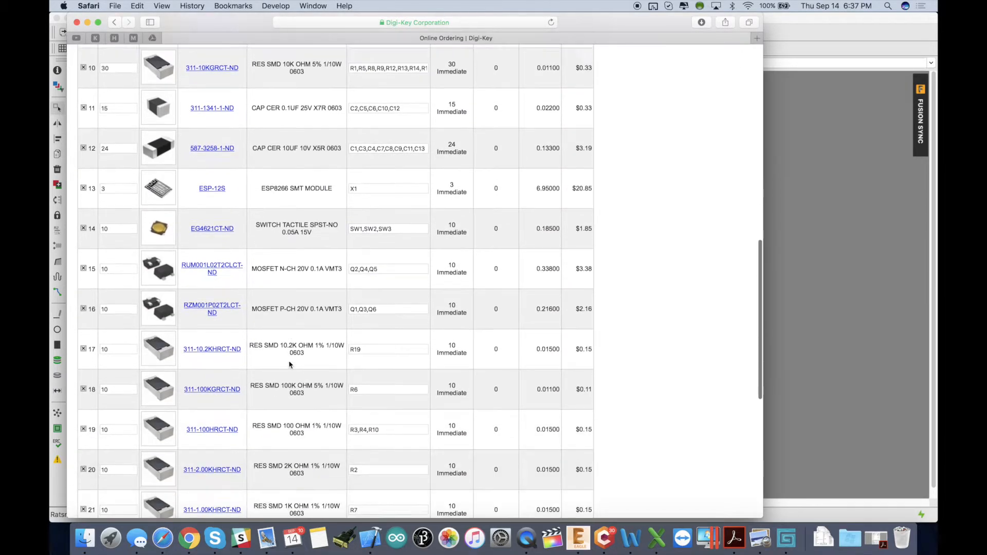
mouse_move(170, 301)
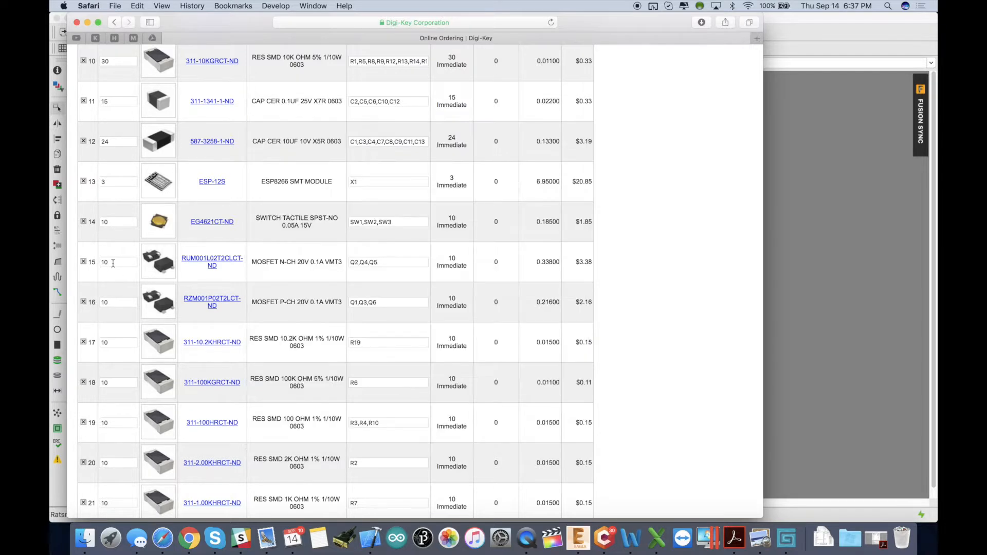
click(113, 263)
text(5)
key(Return)
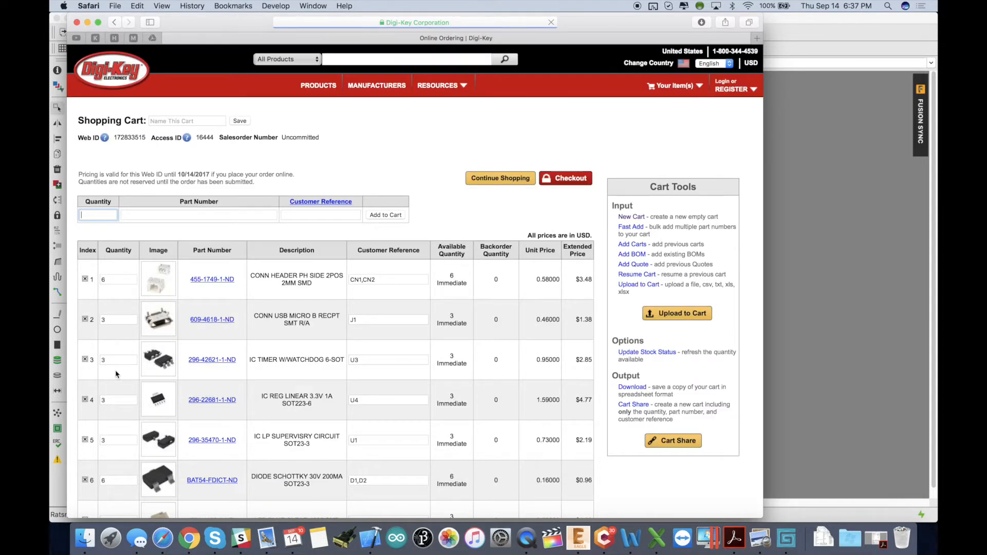
Set the cart quantity of the P-channel MOSFET RZM001P02T2LCT-ND to 15.
scroll(115, 375, down, 12)
double_click(118, 282)
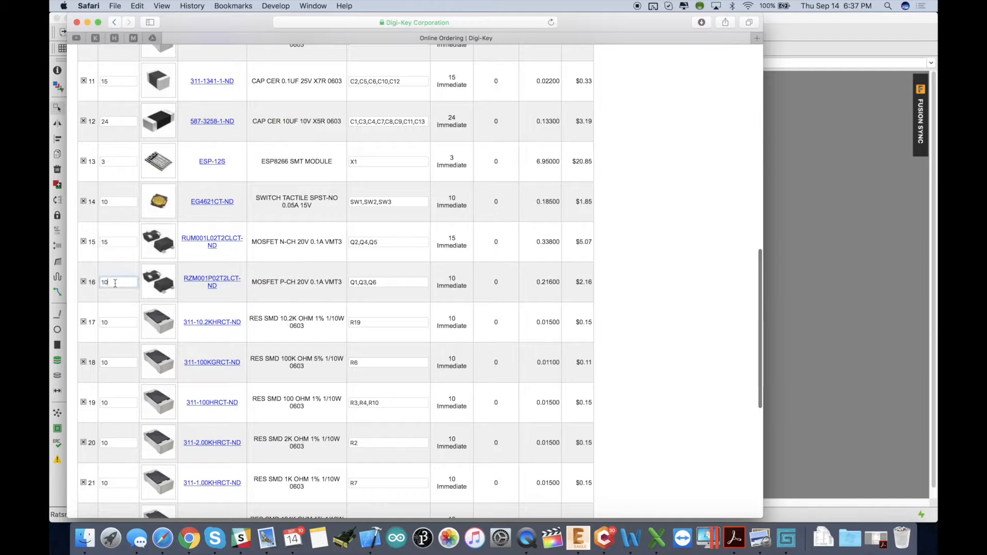
text(1)
key(Return)
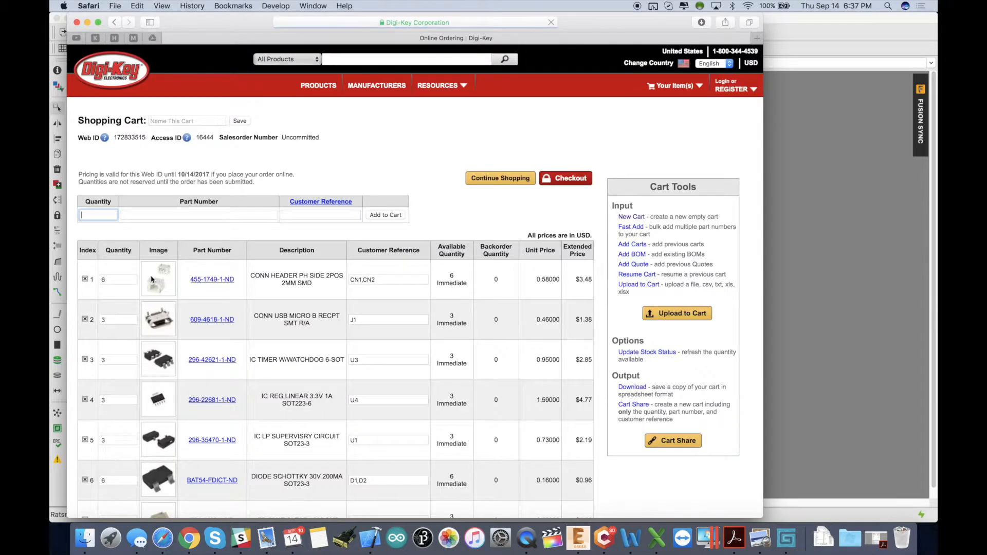
Review the cart's quantities and the ESP8266 module's reference and unit price.
scroll(151, 279, down, 15)
scroll(151, 279, up, 4)
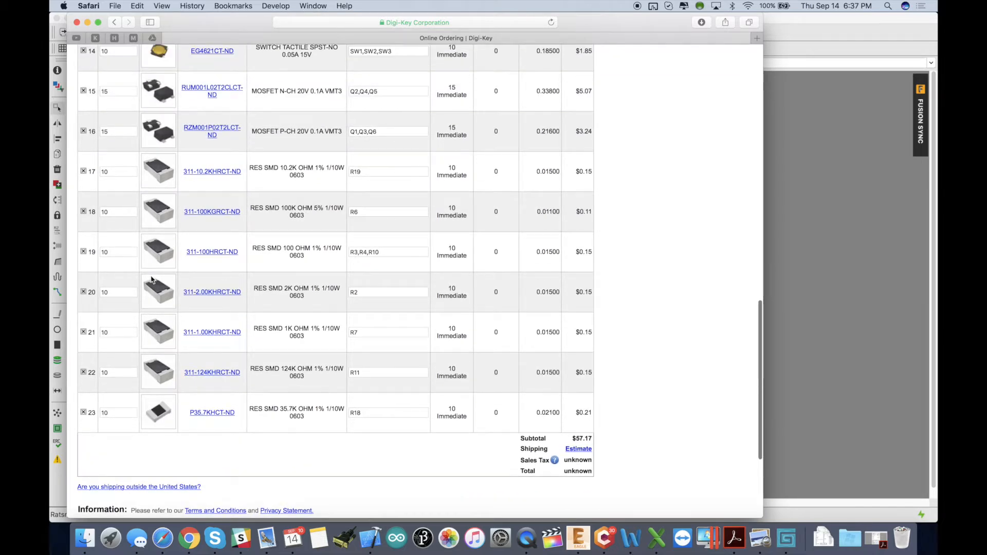
scroll(282, 334, up, 4)
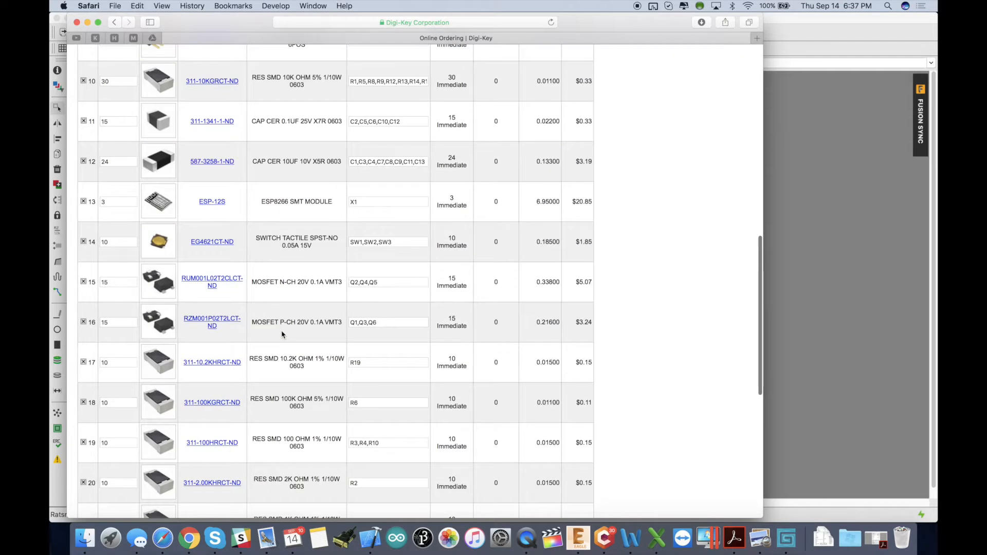
drag(290, 202, 274, 204)
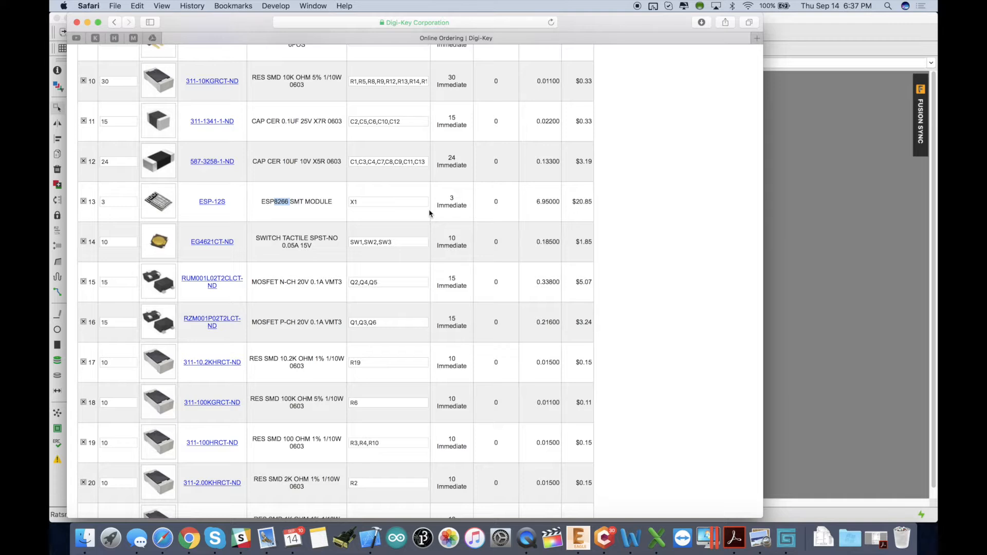
click(399, 202)
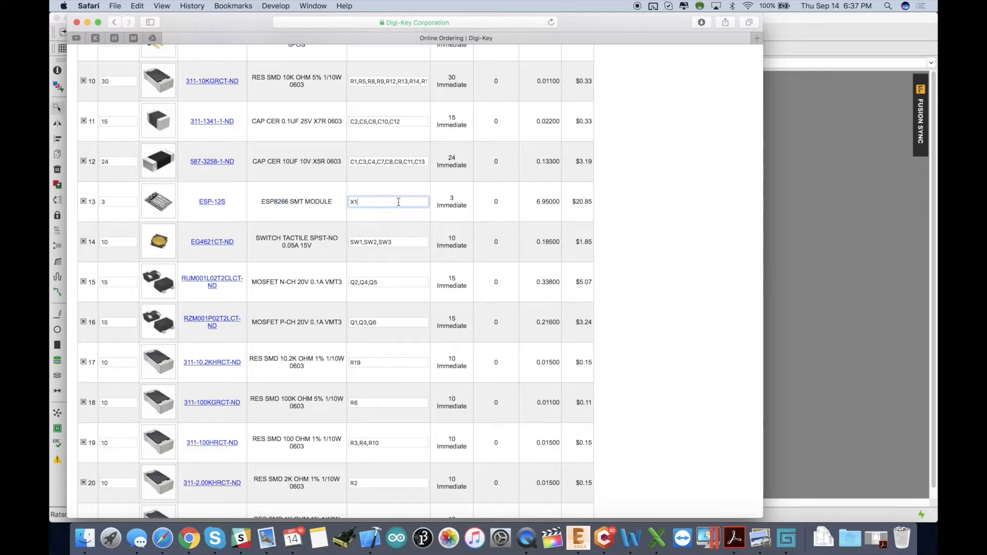
click(546, 202)
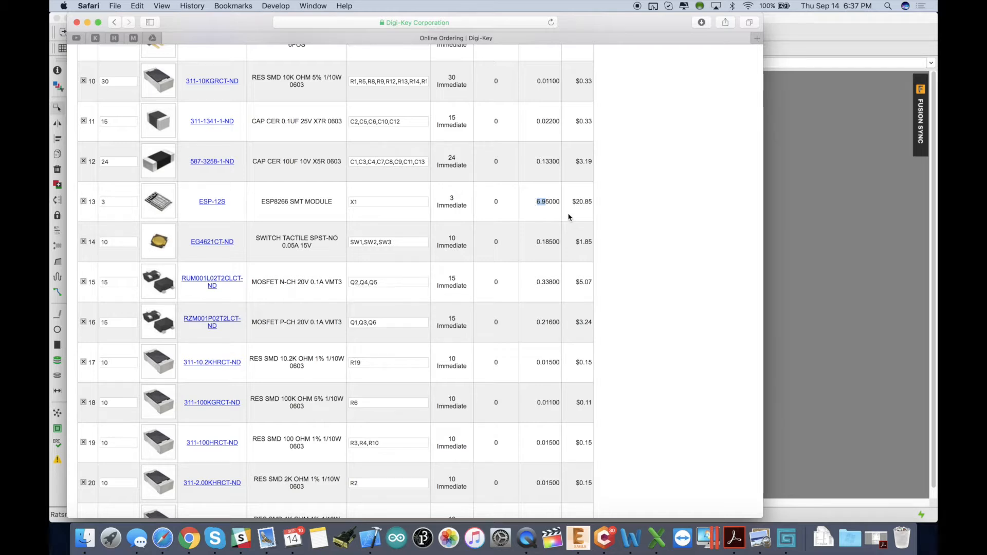
click(547, 202)
scroll(466, 310, down, 2)
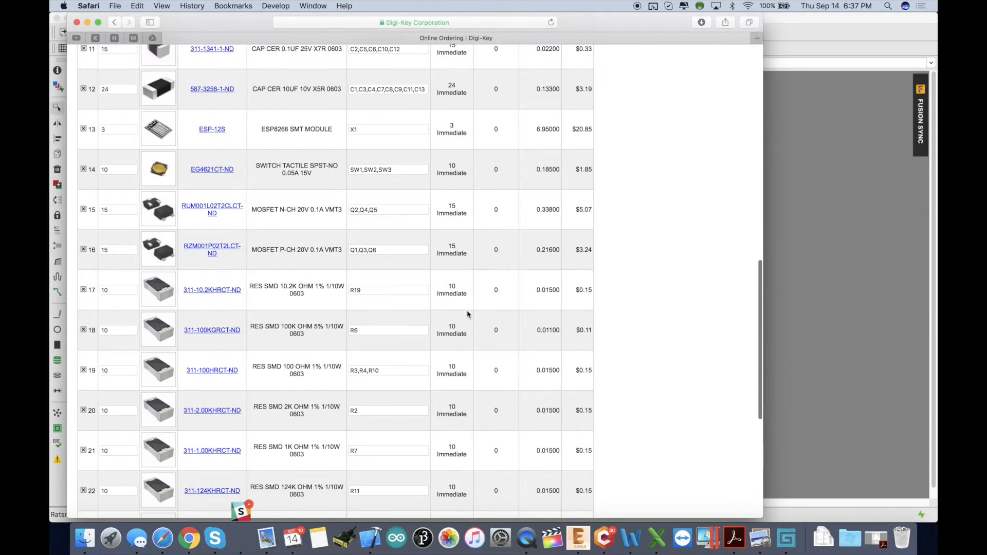
scroll(507, 473, up, 10)
scroll(508, 473, down, 15)
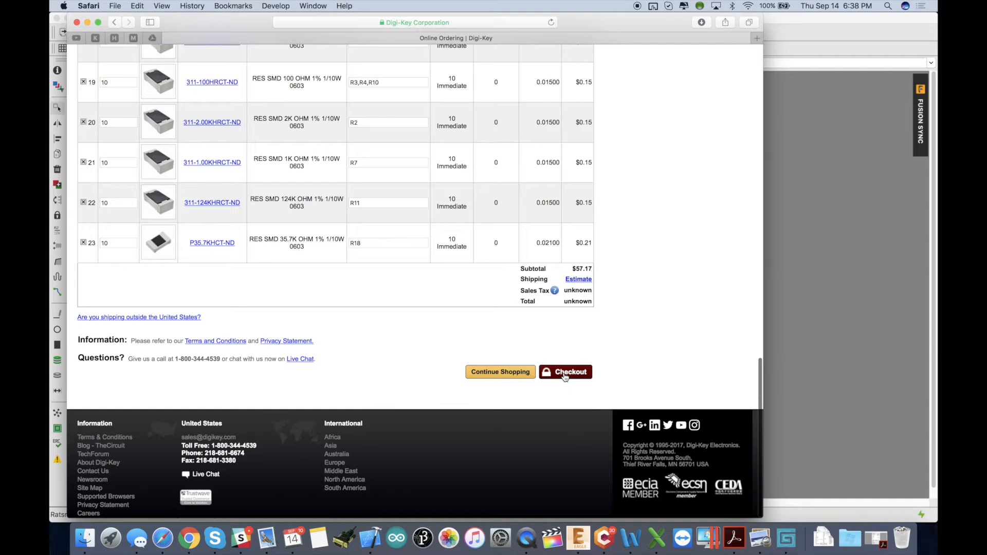
Try to proceed to checkout and review the cart's parts list.
click(564, 376)
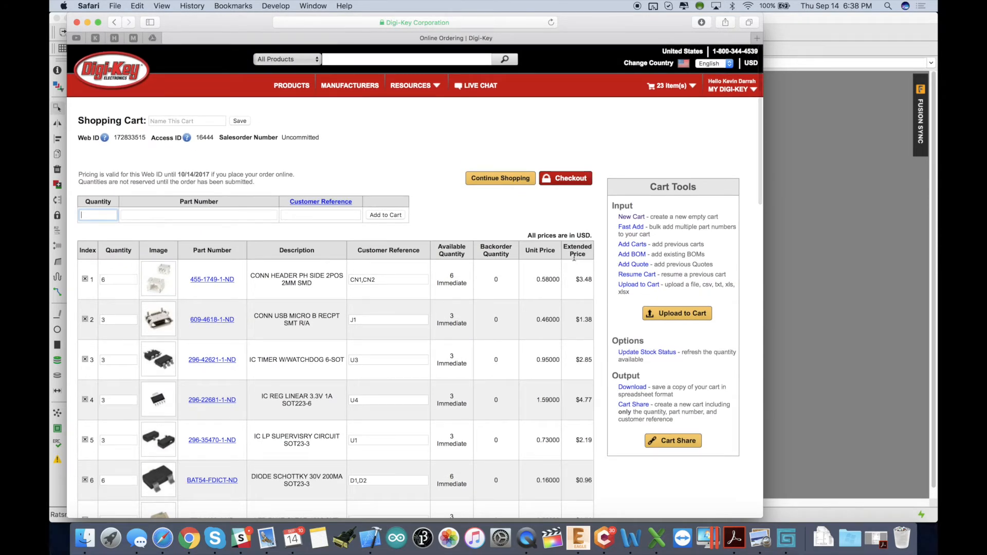
scroll(574, 258, down, 5)
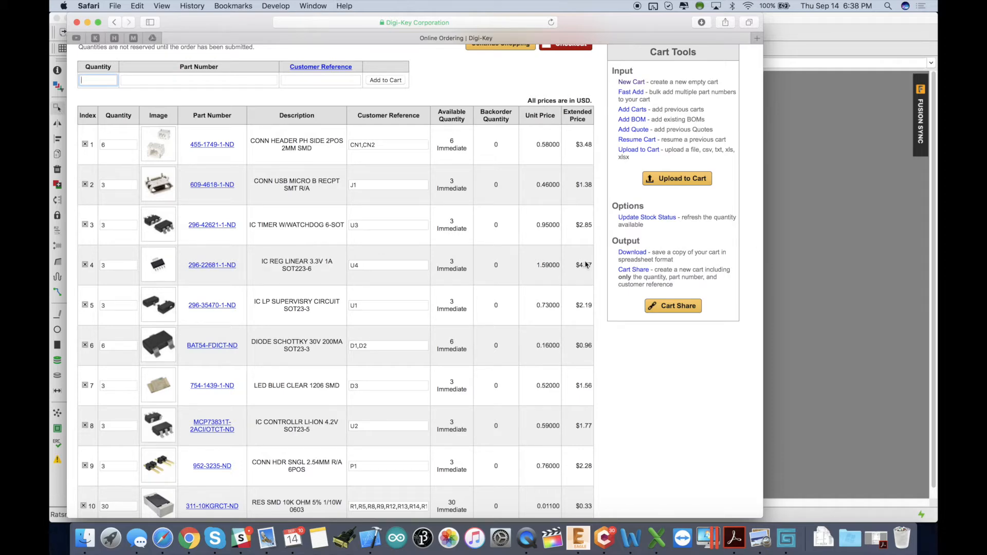
scroll(210, 467, down, 20)
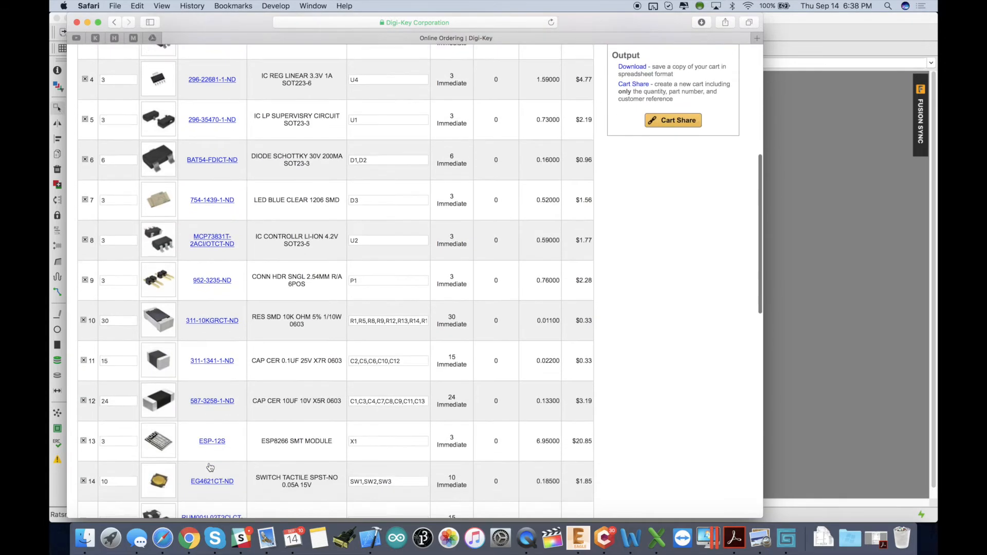
scroll(210, 467, up, 20)
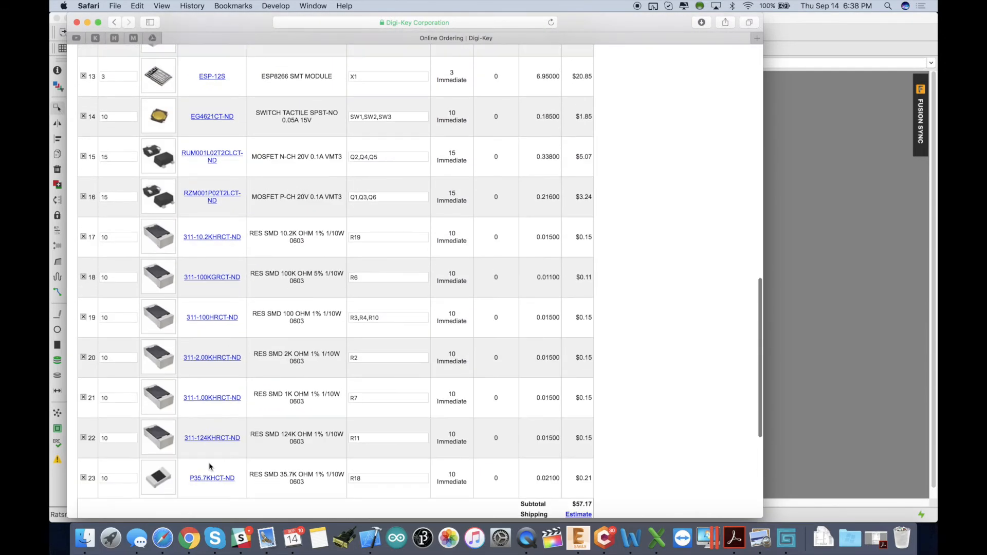
scroll(367, 236, up, 5)
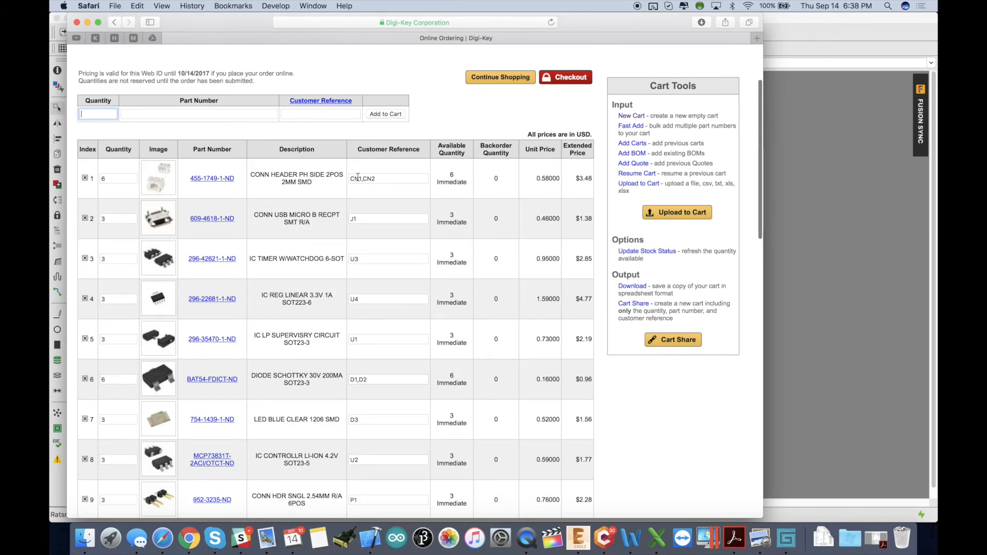
scroll(362, 257, down, 4)
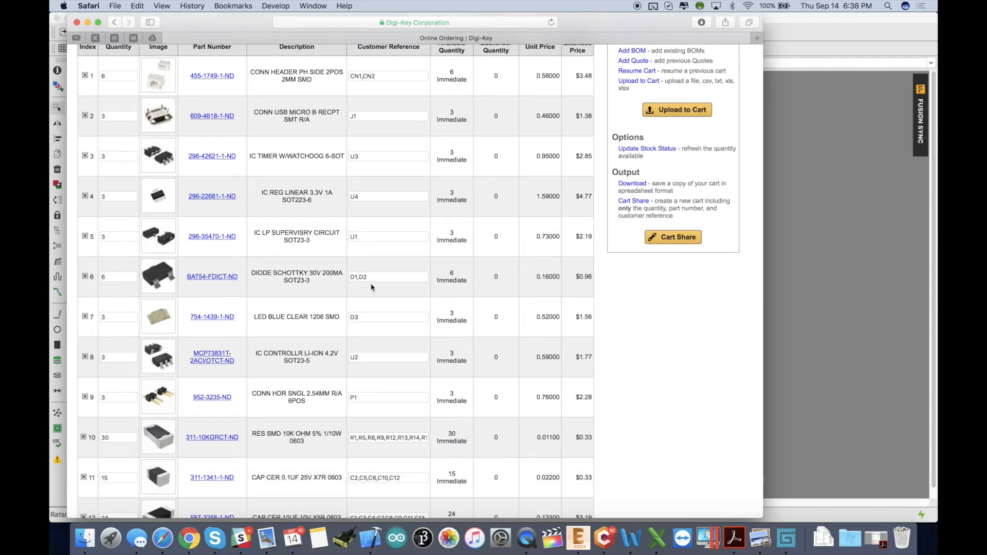
scroll(389, 292, down, 15)
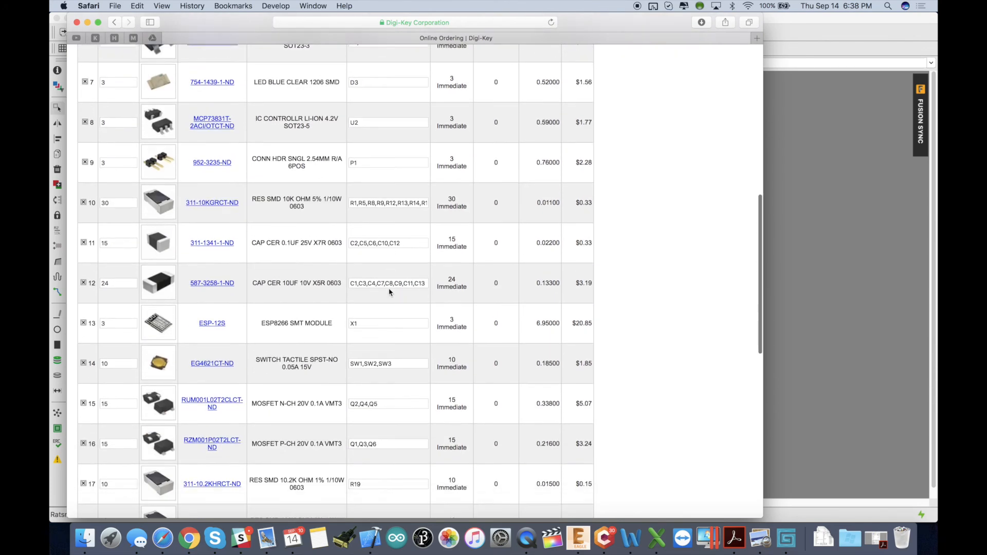